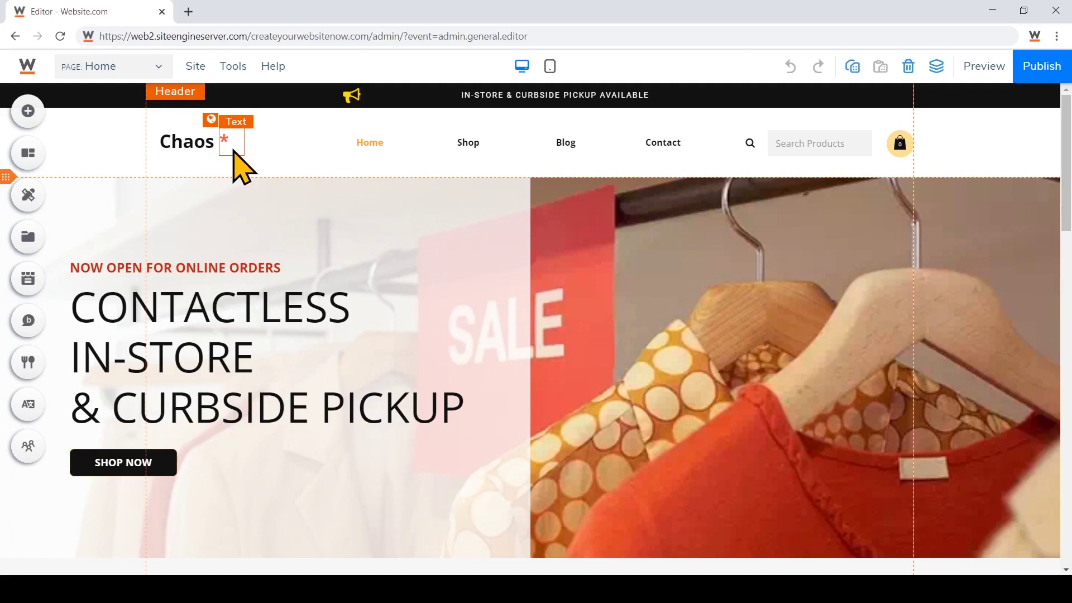
# Step: Bring up the context menu of the red asterisk text element next to the Chaos logo
pyautogui.rightClick(234, 152)
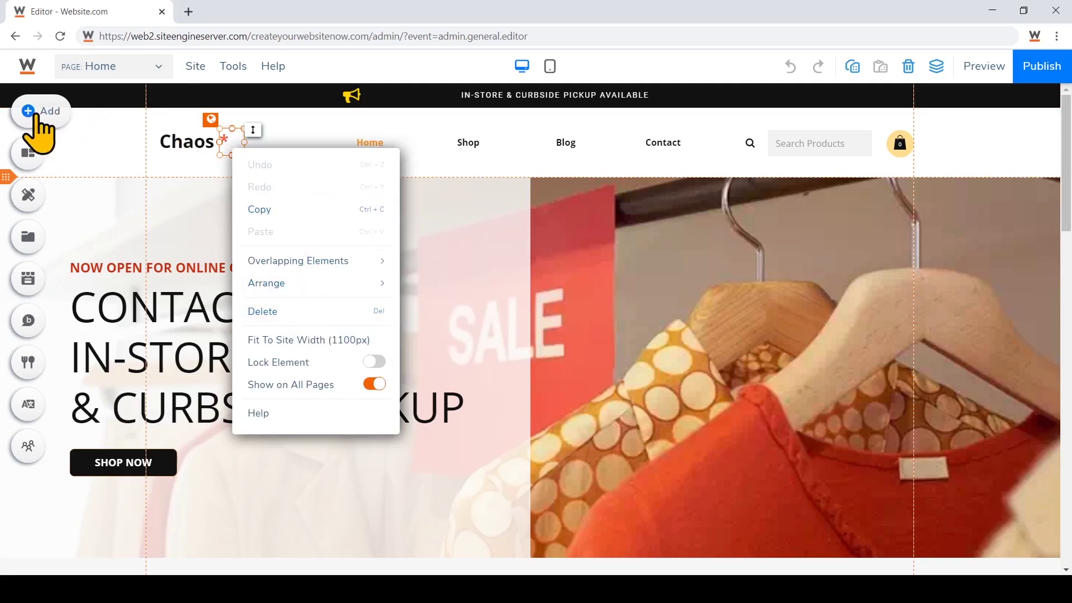
pyautogui.click(27, 111)
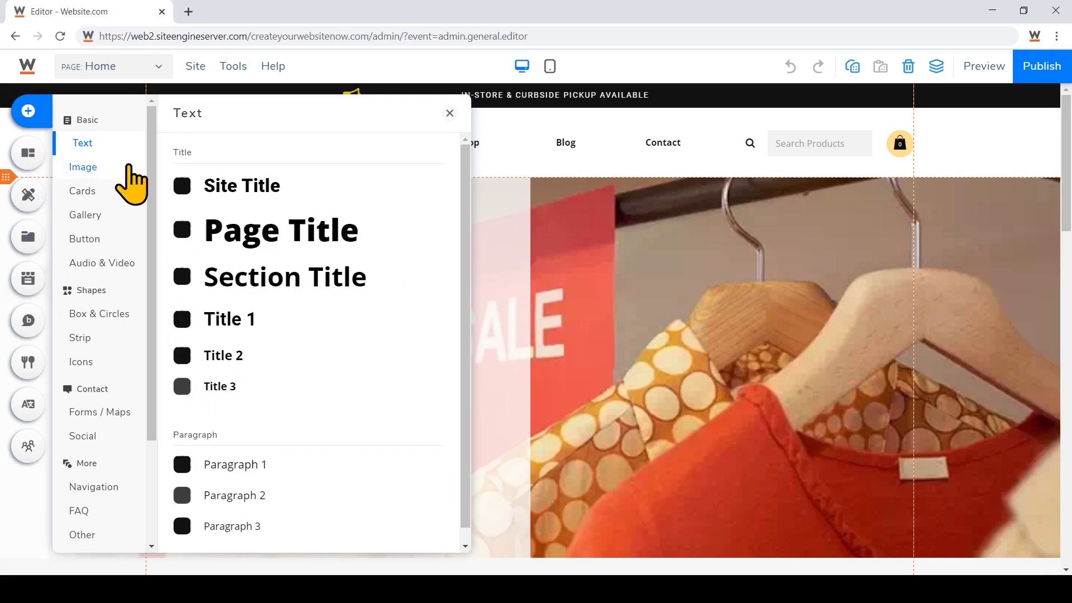
pyautogui.click(127, 168)
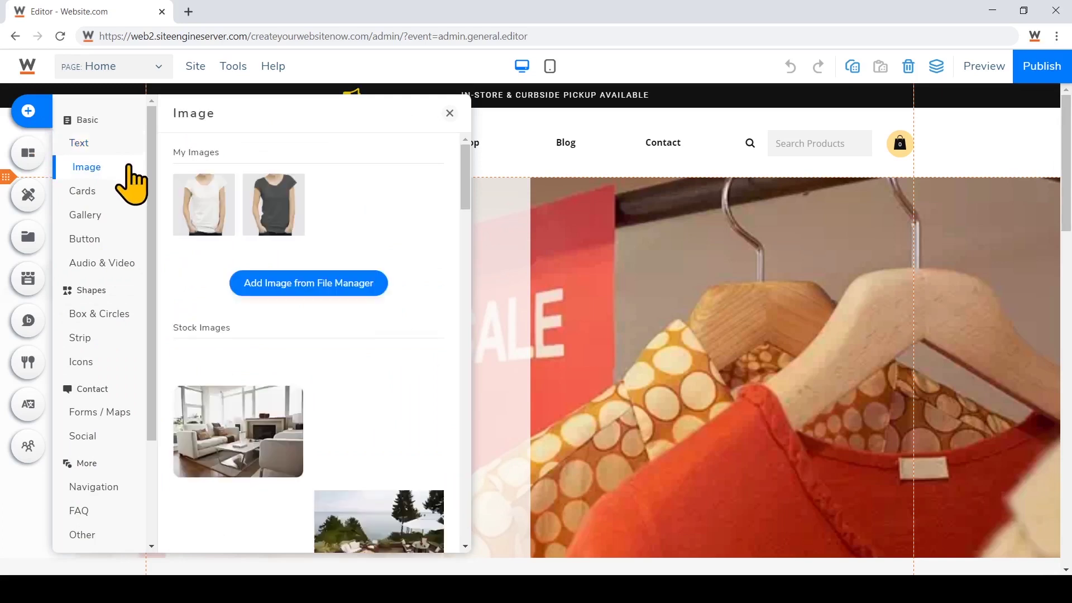
pyautogui.click(302, 285)
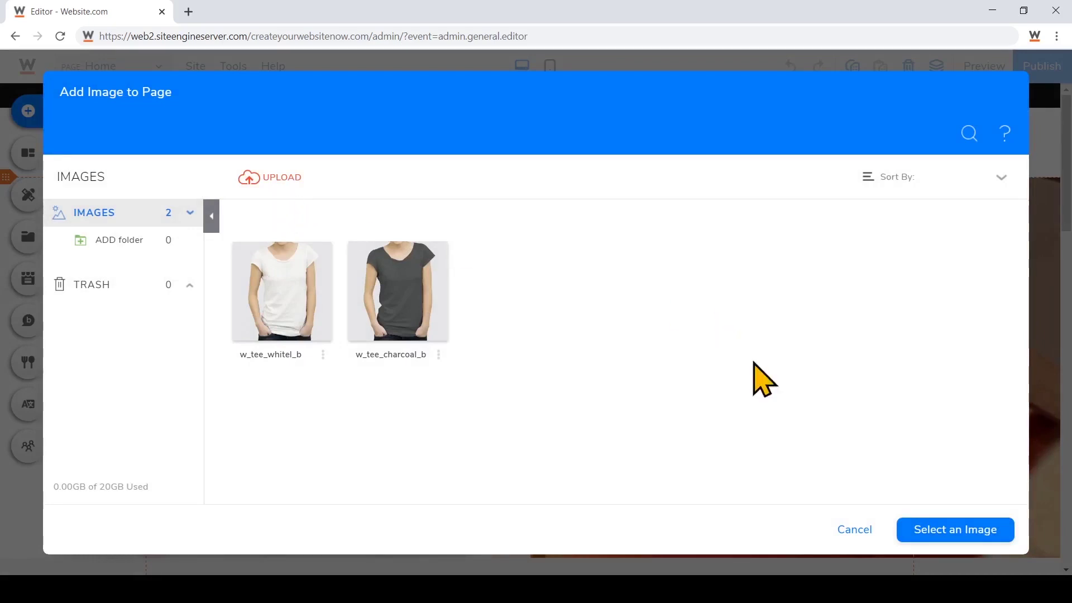
pyautogui.click(853, 531)
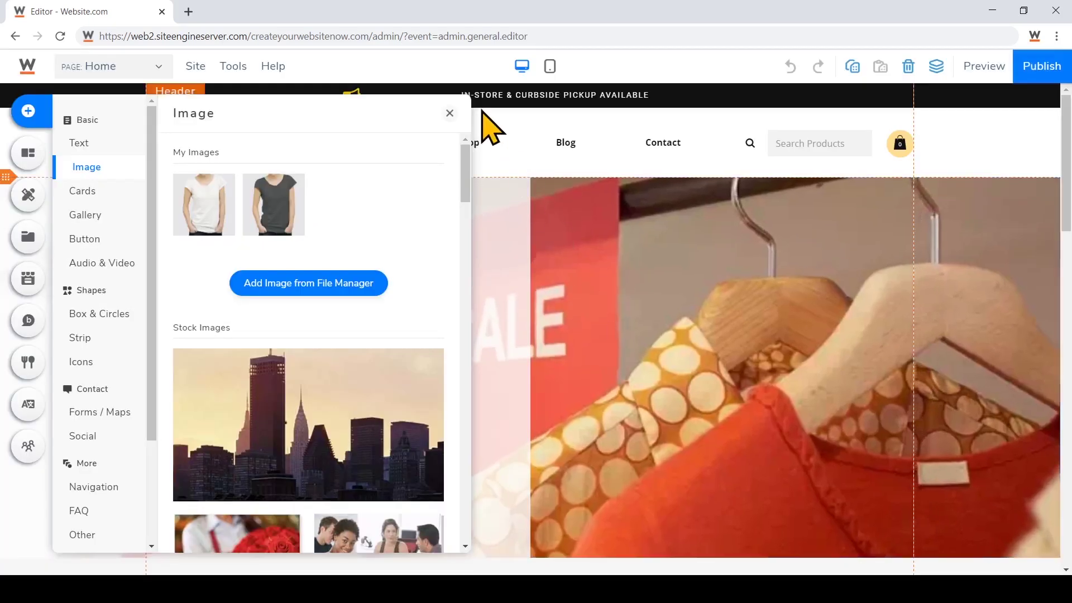
pyautogui.click(450, 113)
pyautogui.click(311, 169)
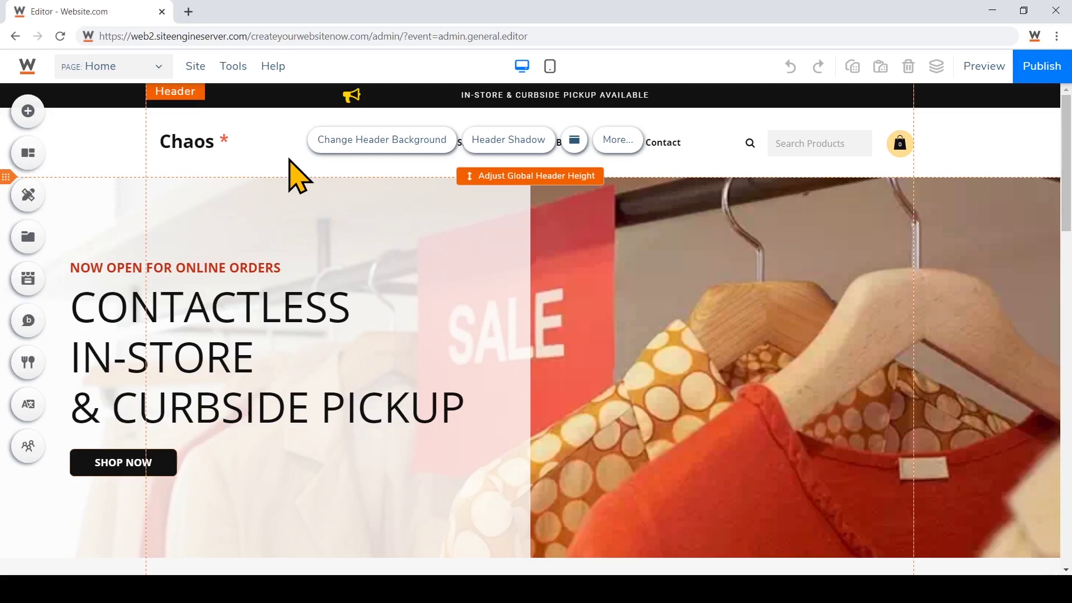
# Step: Replace the Chaos logo text with 'Simple & Chic'
pyautogui.click(200, 153)
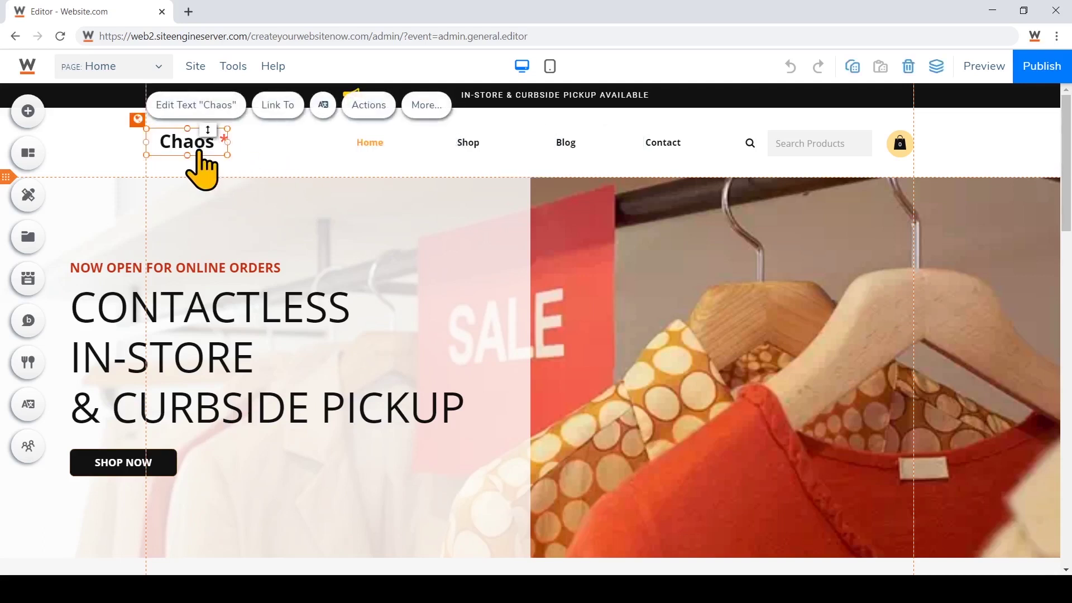
pyautogui.click(201, 114)
pyautogui.hotkey('ctrl', 'a')
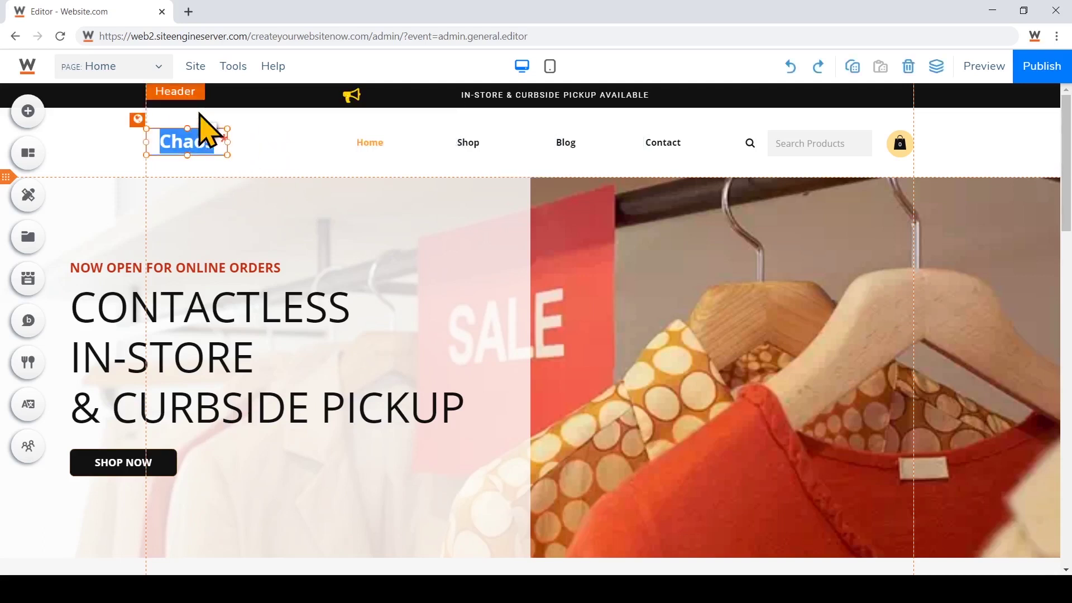
pyautogui.write('Simple Chic')
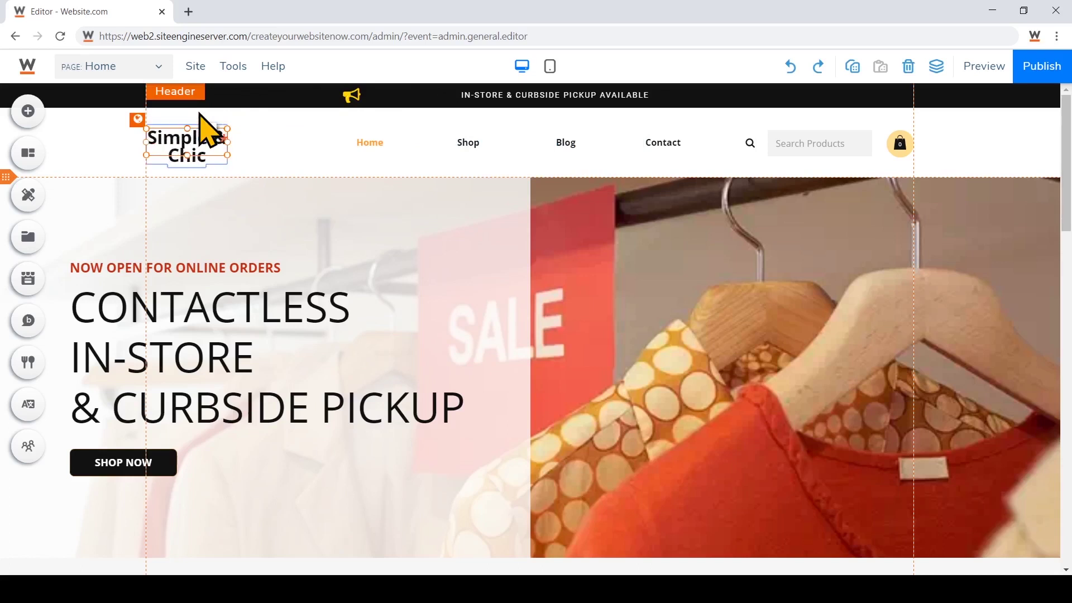
# Step: Move the red asterisk beside the two-line logo and fit the logo box around it
pyautogui.moveTo(234, 153)
pyautogui.mouseDown()
pyautogui.moveTo(256, 143)
pyautogui.moveTo(207, 177)
pyautogui.moveTo(217, 154)
pyautogui.moveTo(226, 157)
pyautogui.mouseUp()
pyautogui.click(223, 159)
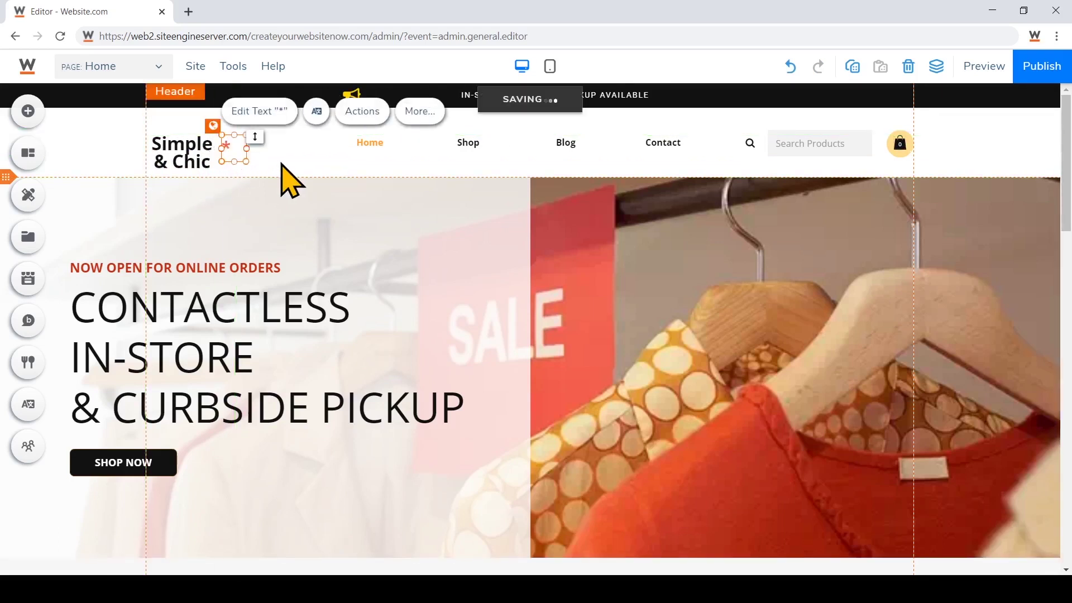
pyautogui.click(392, 175)
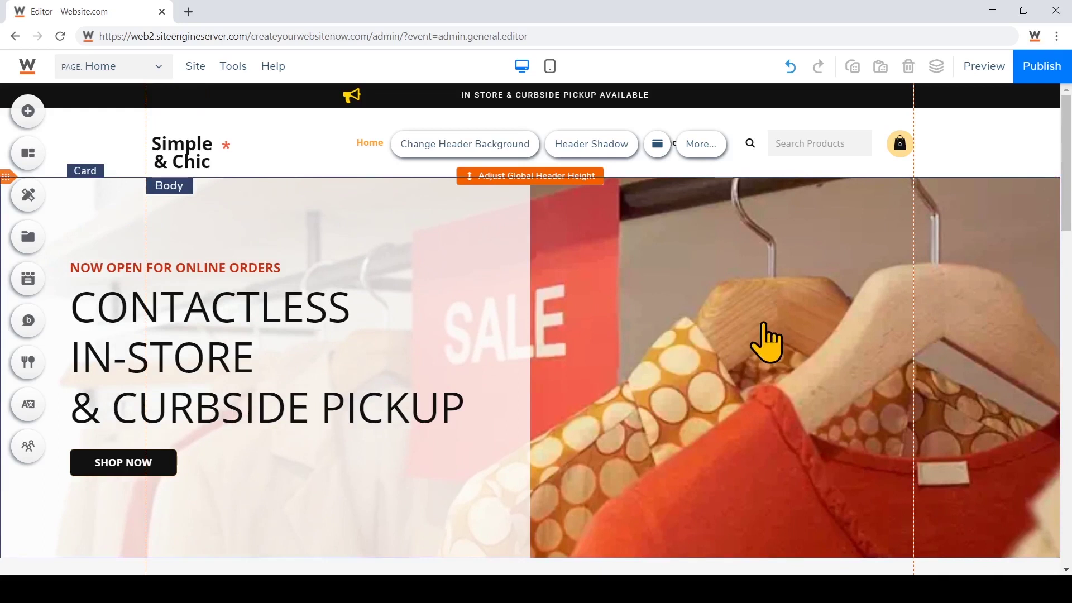
# Step: Open the hero slideshow's media items to replace the slide image
pyautogui.click(714, 305)
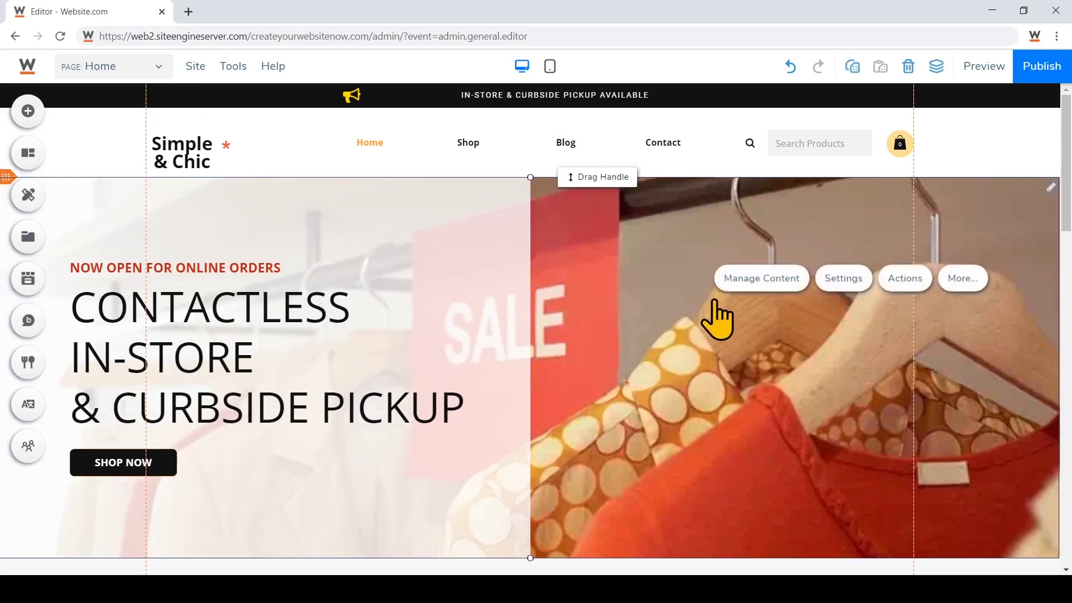
pyautogui.click(738, 289)
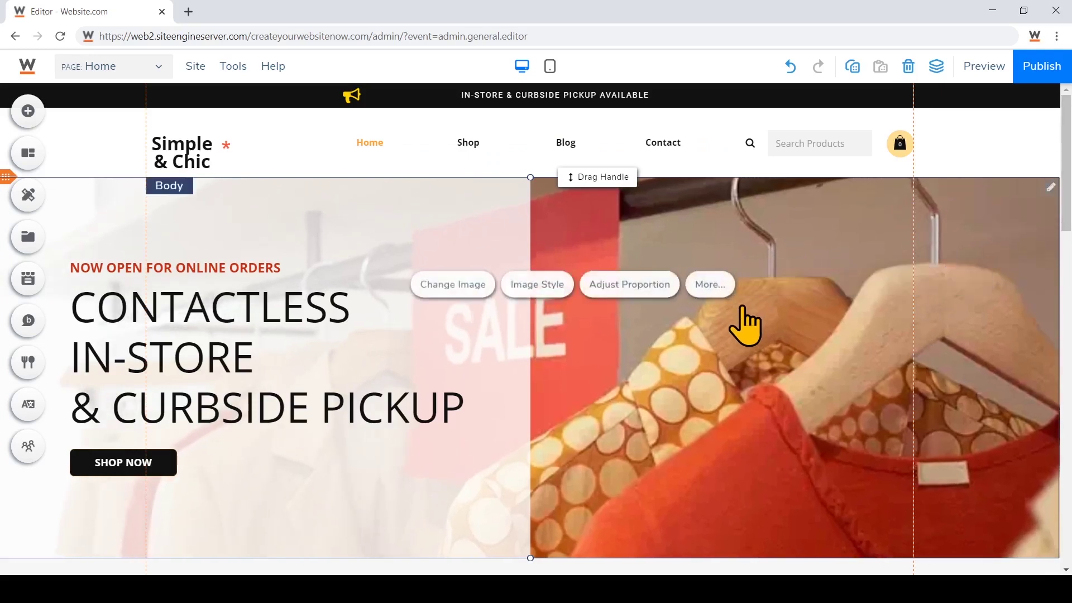
pyautogui.click(459, 284)
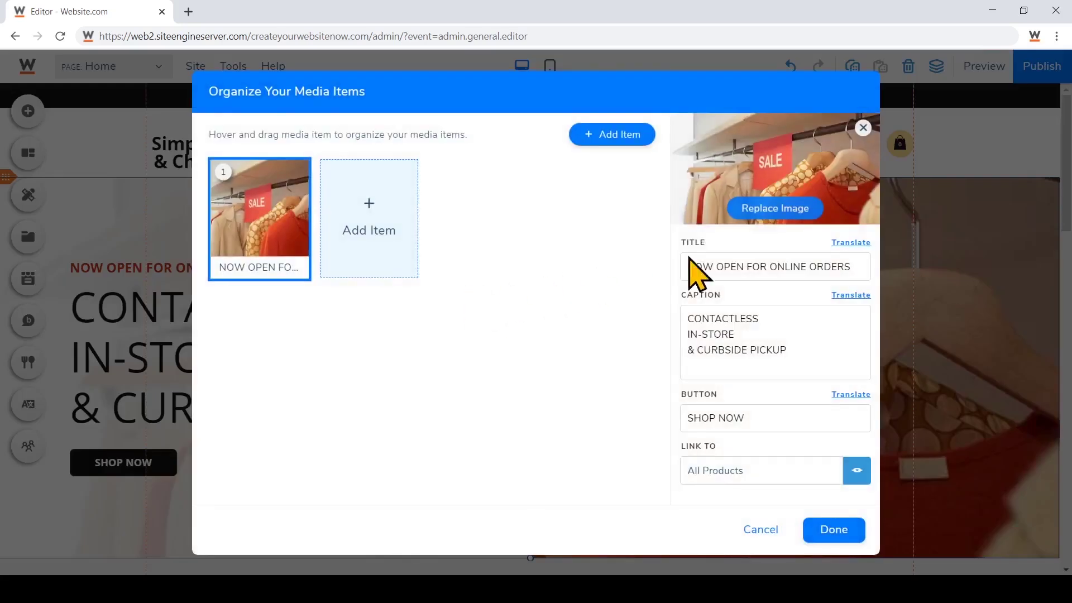
pyautogui.click(791, 209)
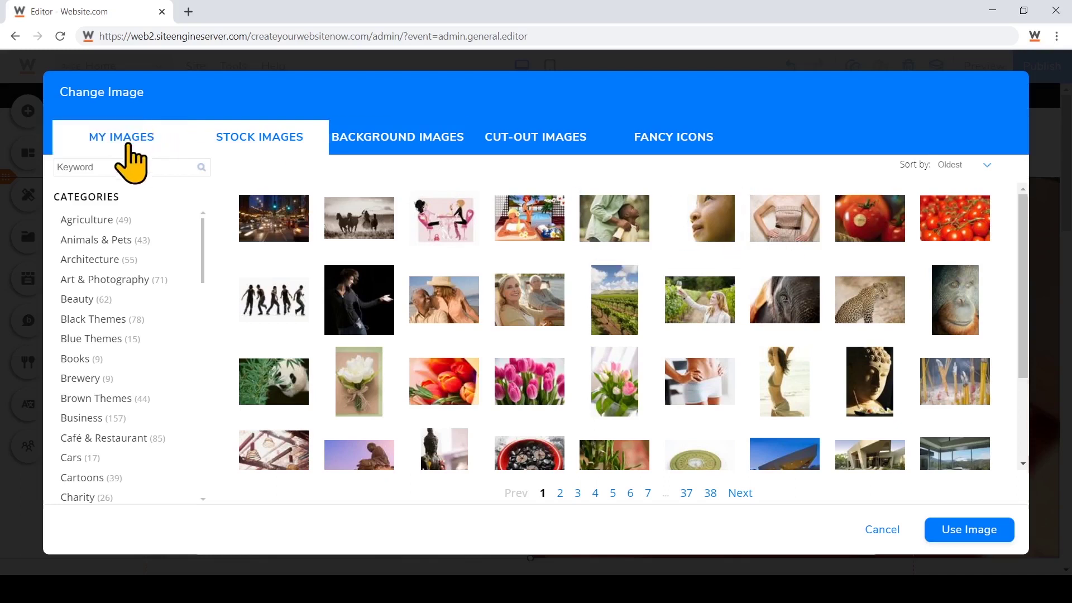
# Step: Search stock images for 'shop' and apply the SALE shop-window image to the slide
pyautogui.click(131, 167)
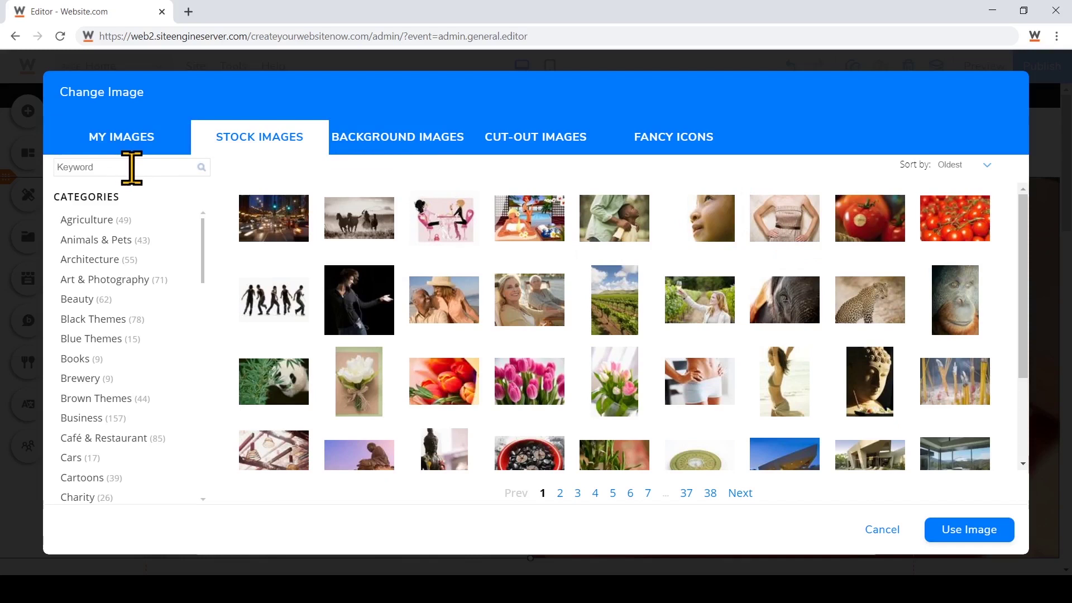
pyautogui.write('shop')
pyautogui.press('Return')
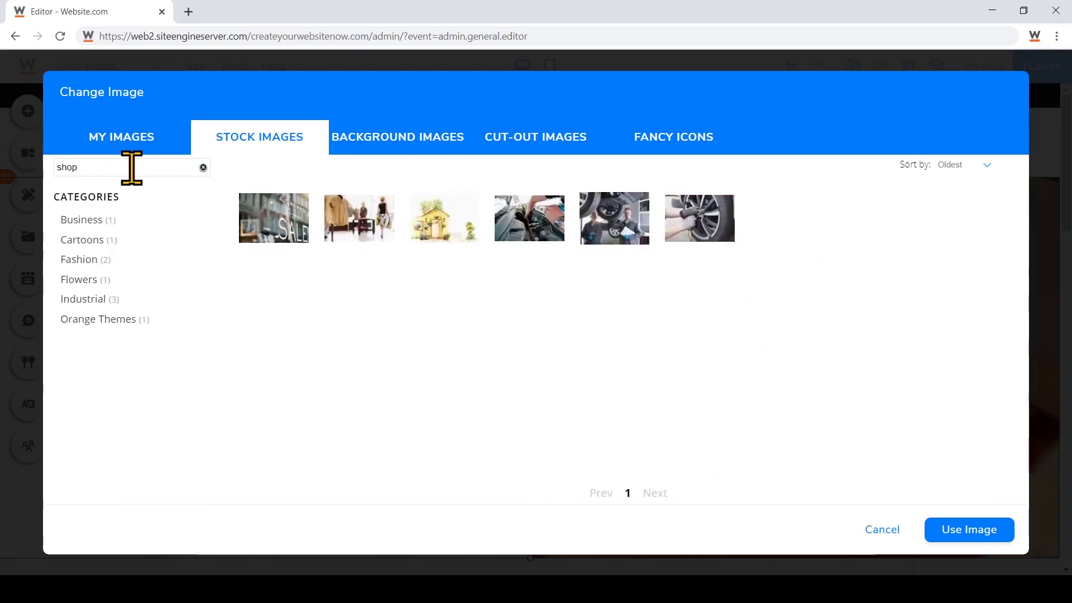
pyautogui.click(275, 224)
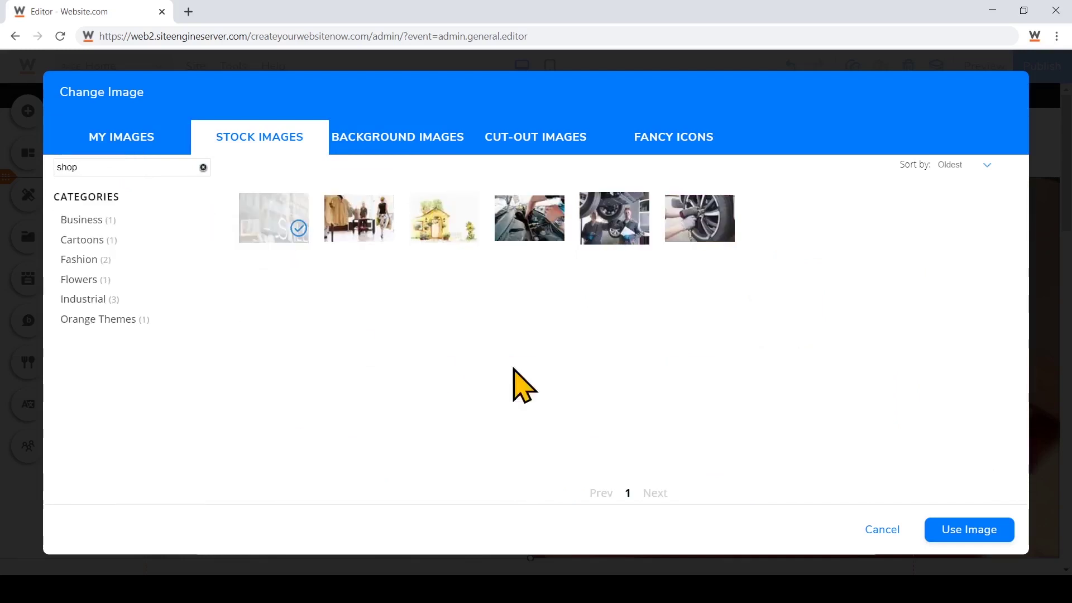
pyautogui.click(969, 529)
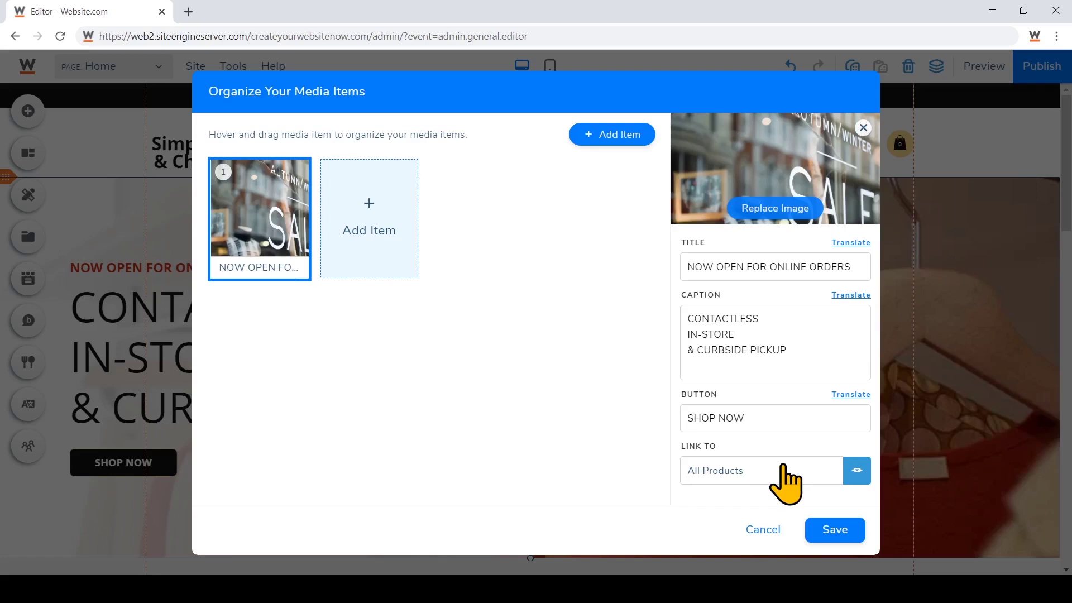
# Step: Change the hero button label from SHOP NOW to SHOP SALE
pyautogui.click(768, 420)
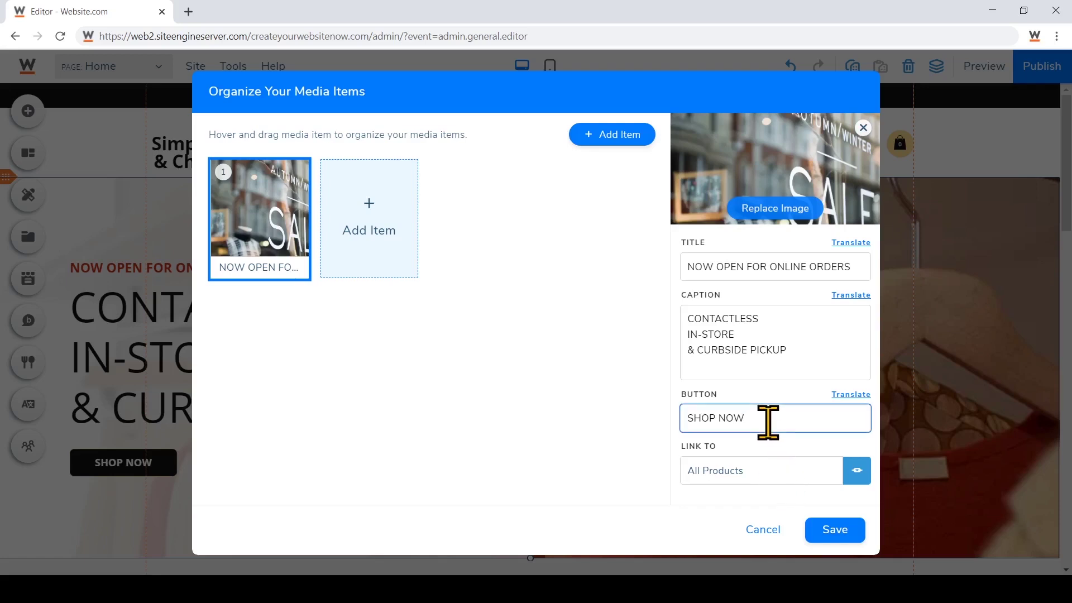
pyautogui.press('BackSpace')
pyautogui.press('BackSpace')
pyautogui.press('BackSpace')
pyautogui.write('SALE')
# Step: Link the button to the Sale store collection instead of All Products and save the slider
pyautogui.click(781, 471)
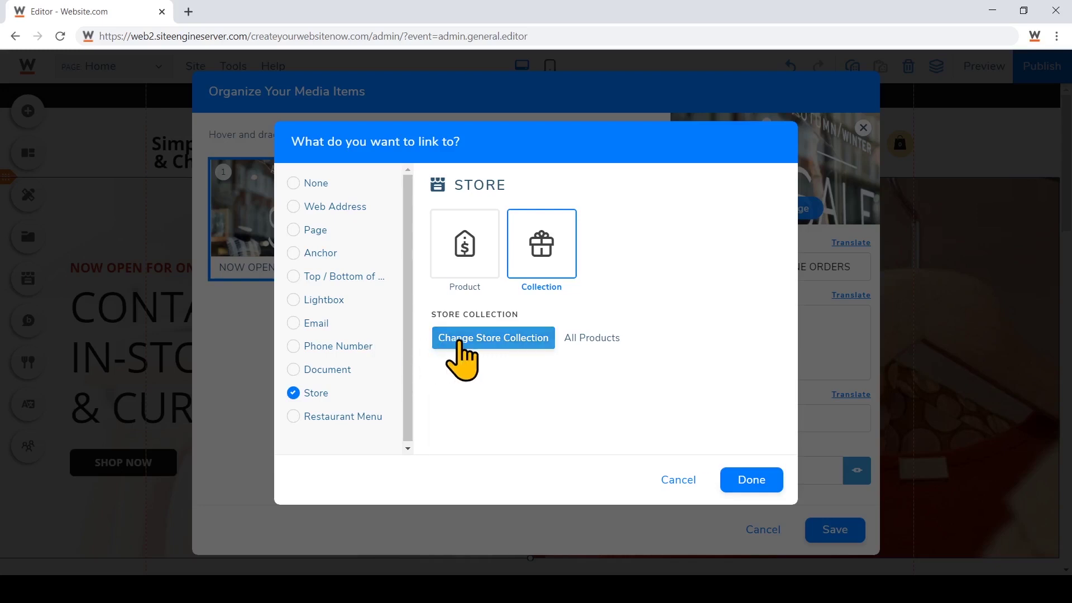
pyautogui.click(478, 342)
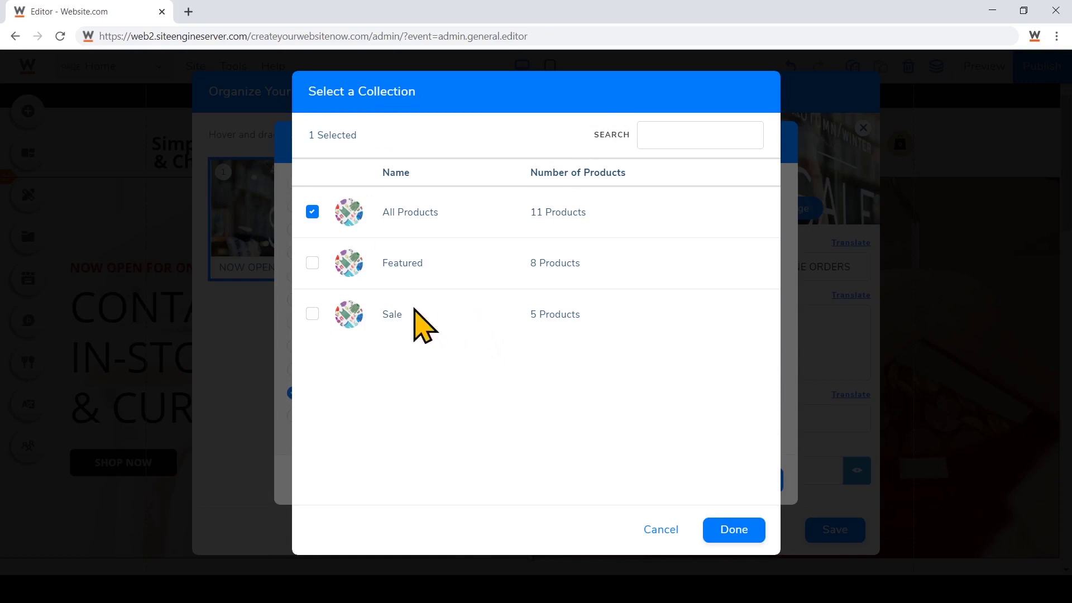
pyautogui.click(312, 313)
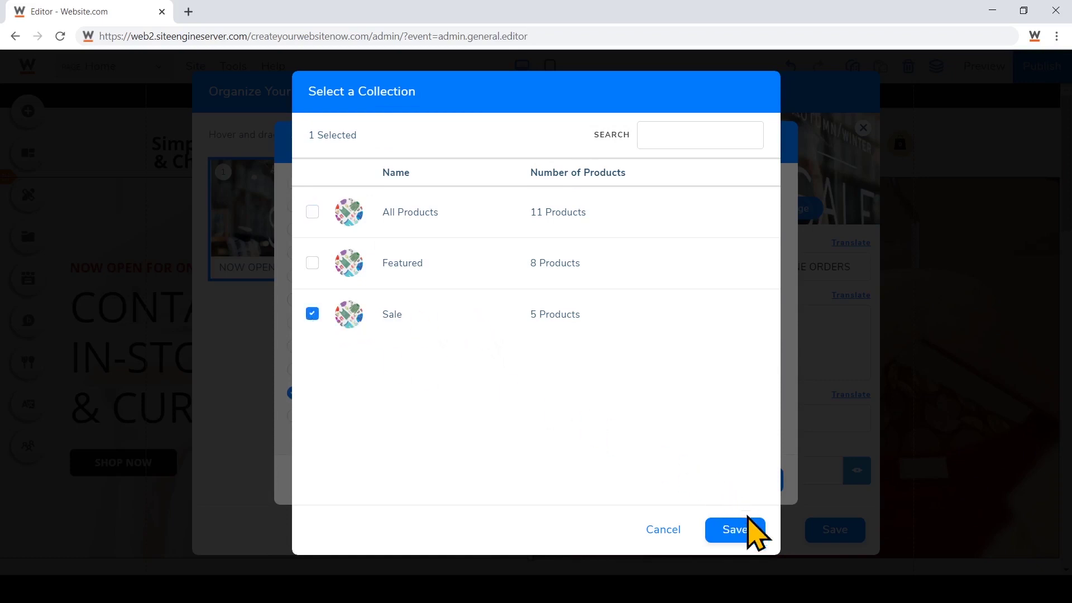
pyautogui.click(735, 530)
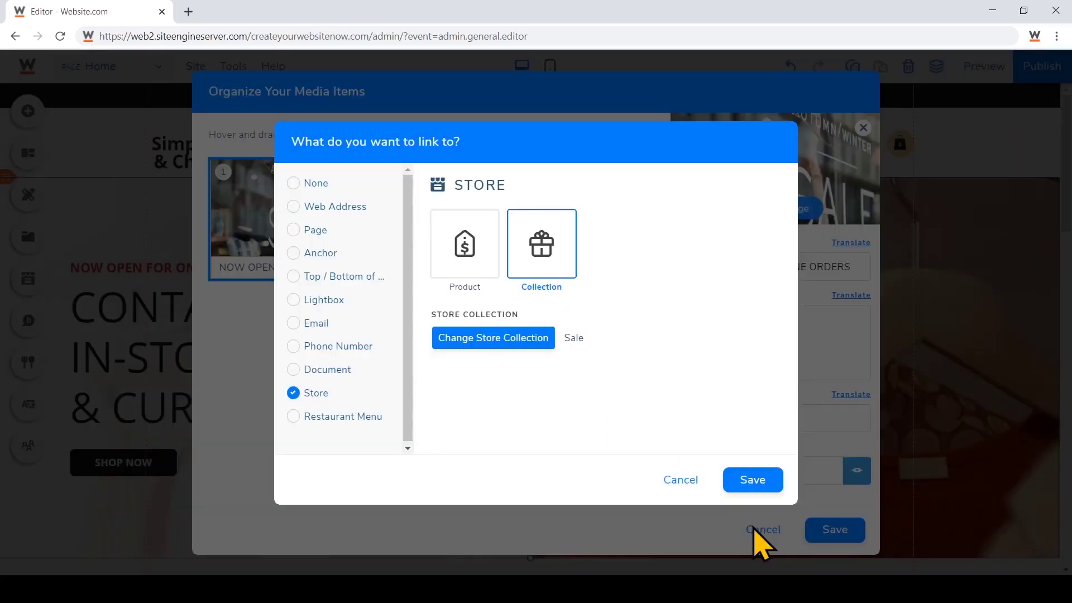
pyautogui.click(755, 481)
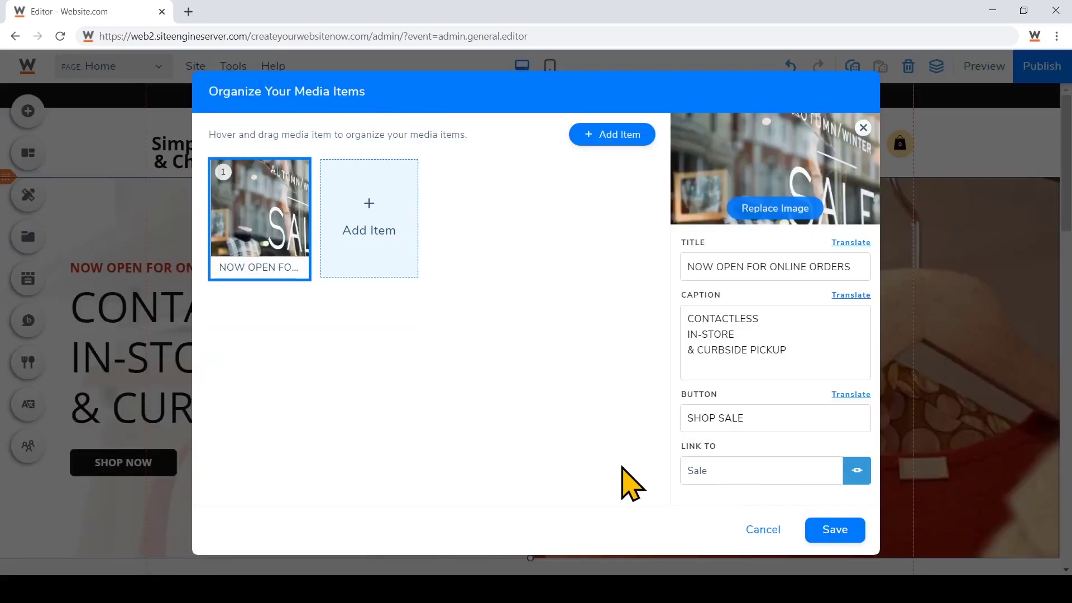
pyautogui.click(853, 533)
# Step: Connect the Featured Collection product gallery to the Sale collection instead of Featured
pyautogui.scroll(-5, 856, 536)
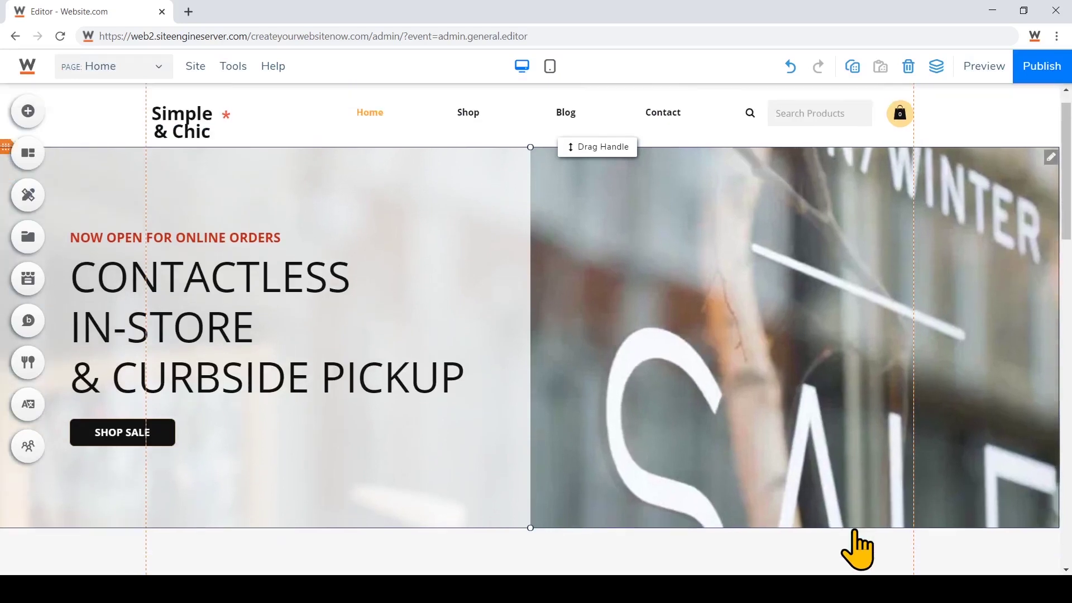
pyautogui.scroll(-2, 865, 550)
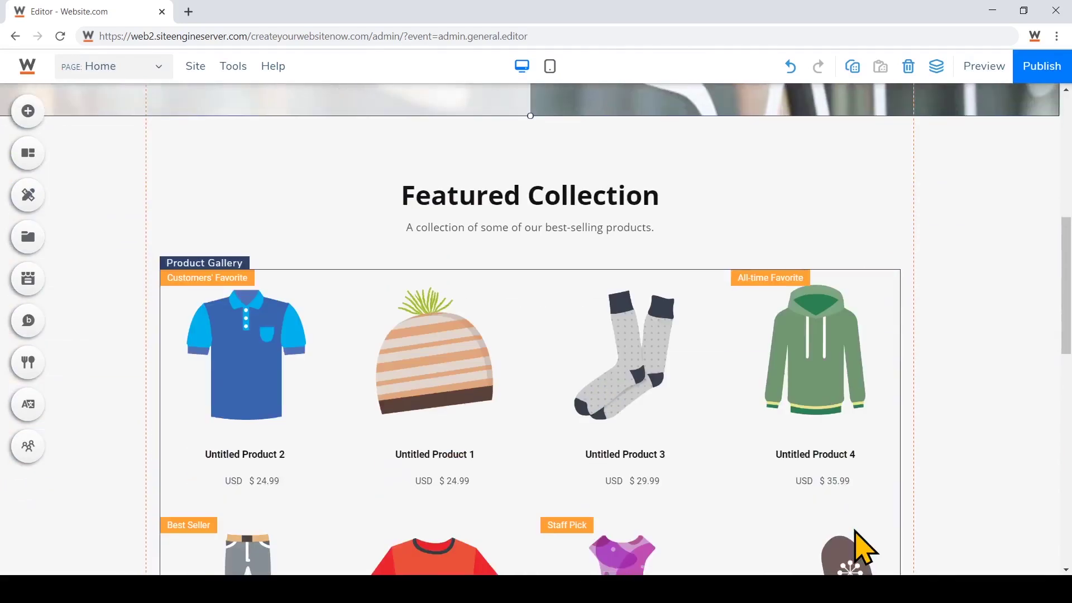
pyautogui.scroll(-1, 860, 547)
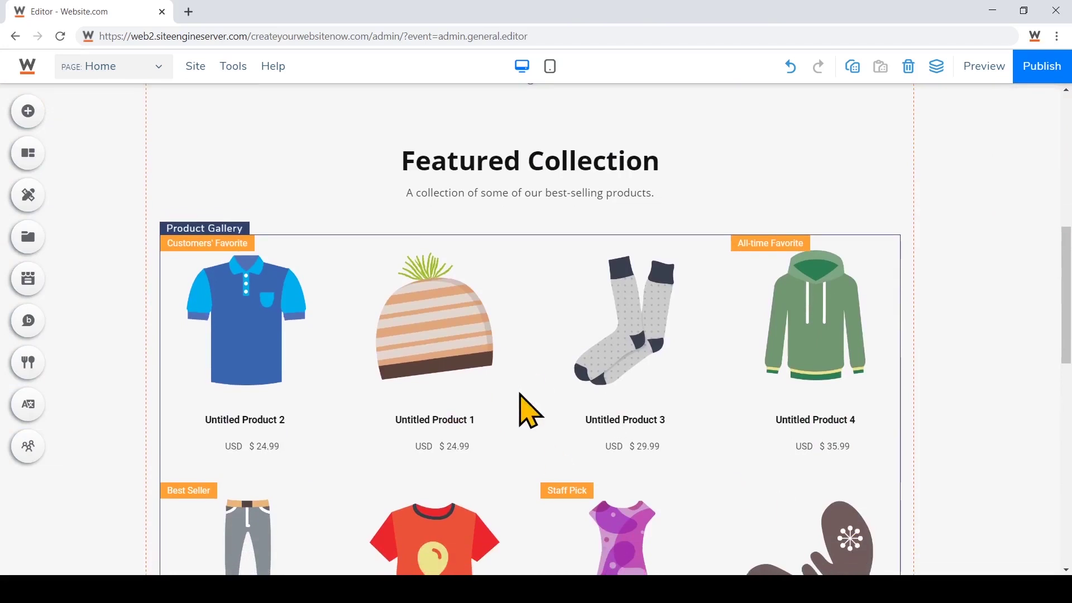
pyautogui.click(528, 410)
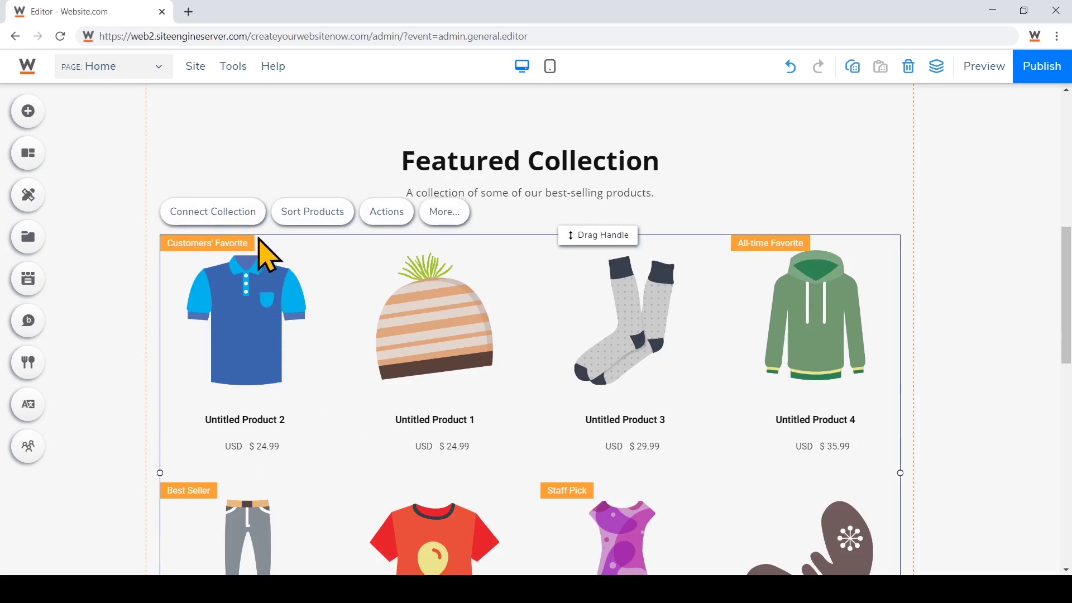
pyautogui.click(250, 219)
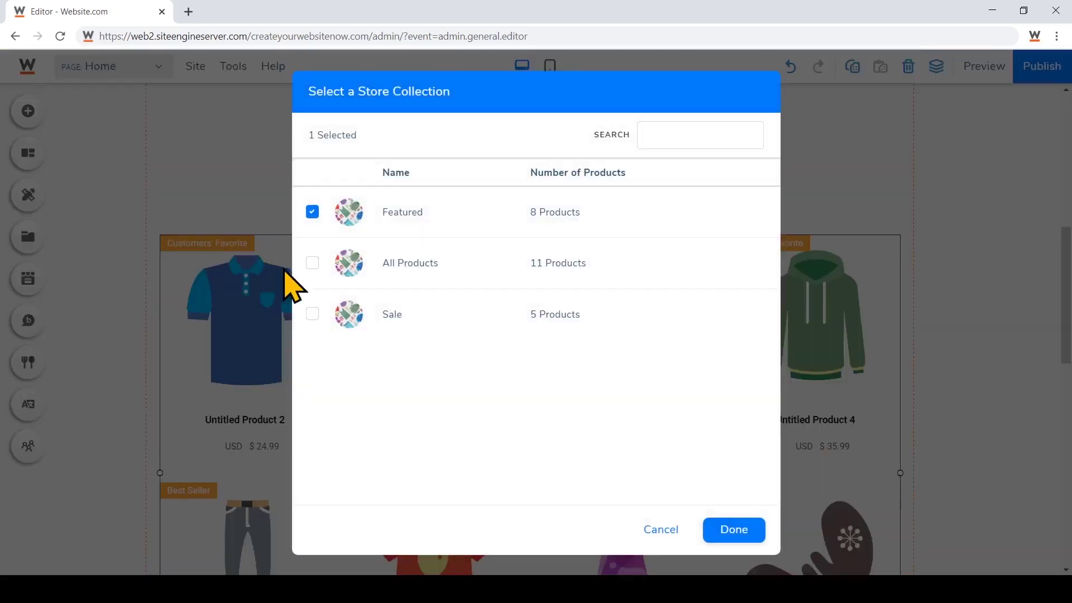
pyautogui.click(312, 314)
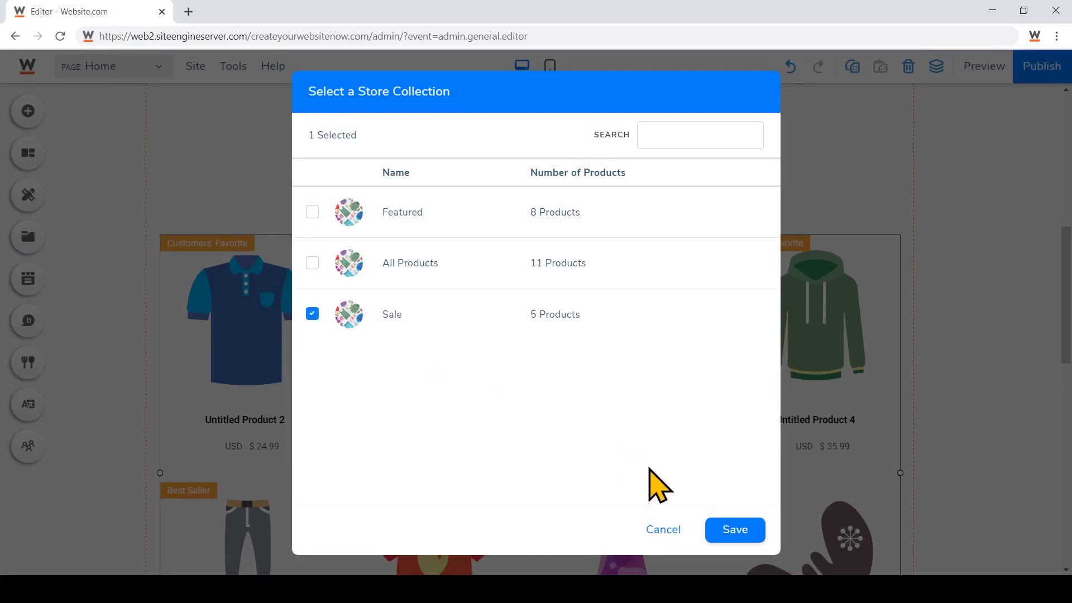
pyautogui.click(743, 536)
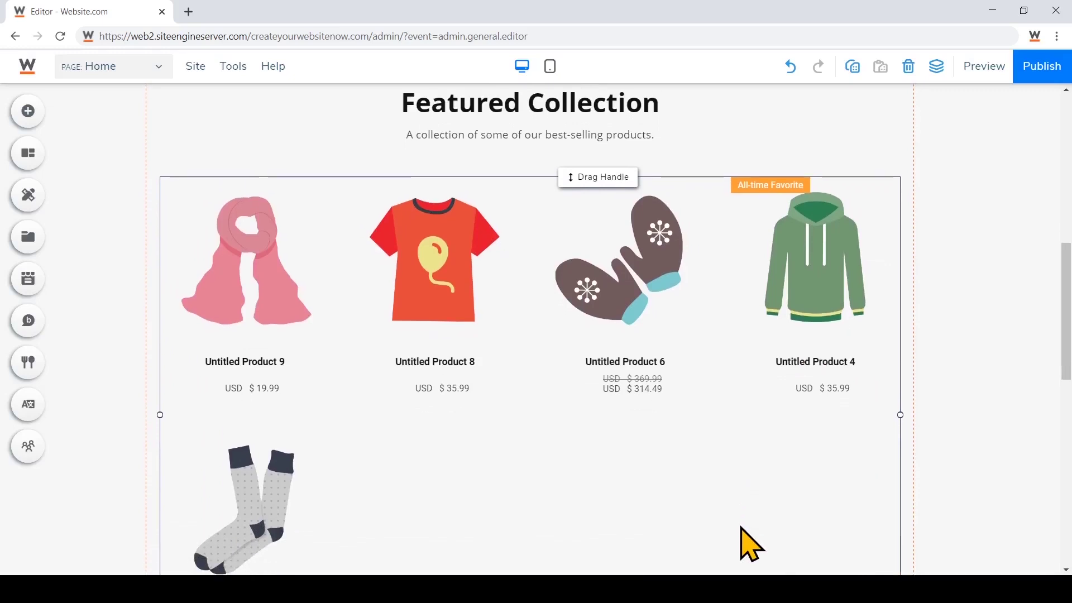
pyautogui.click(518, 340)
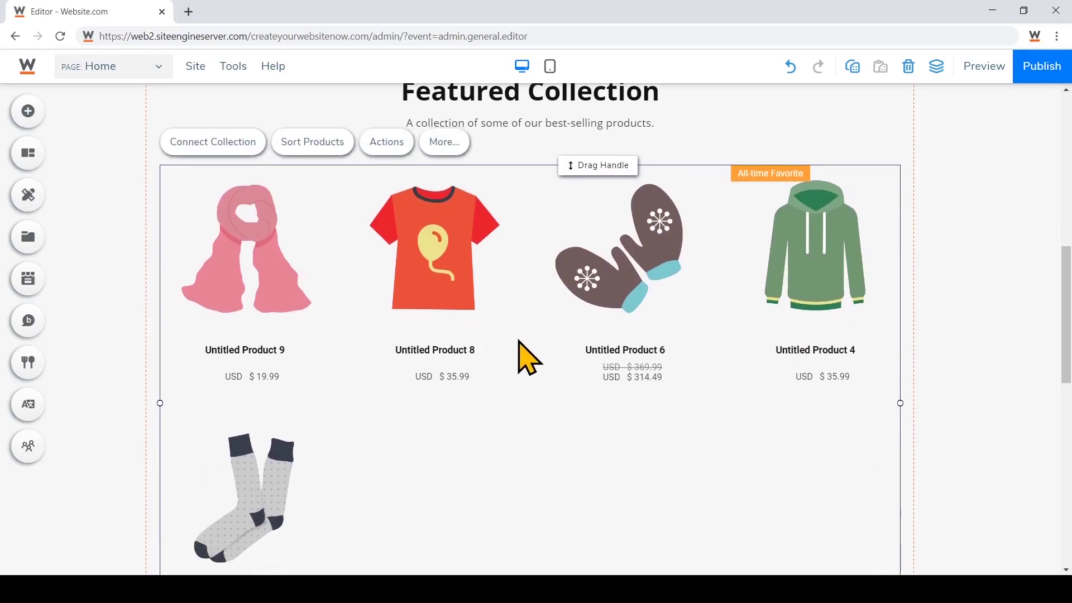
# Step: Drag the gallery products into the order Product 8, 6, 3, 9, 4 and save the sort
pyautogui.click(337, 149)
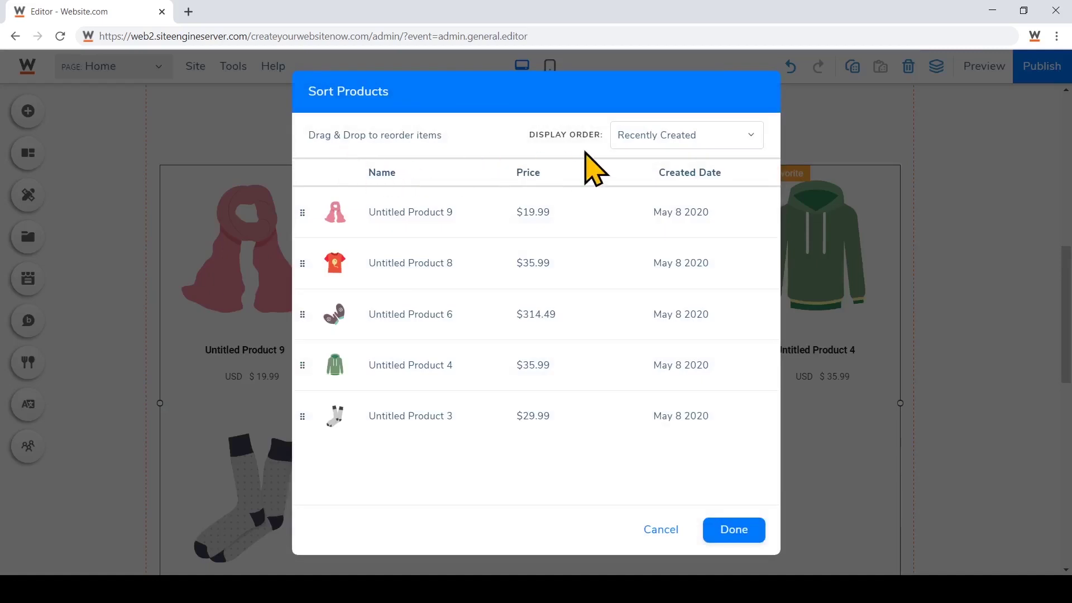
pyautogui.click(707, 140)
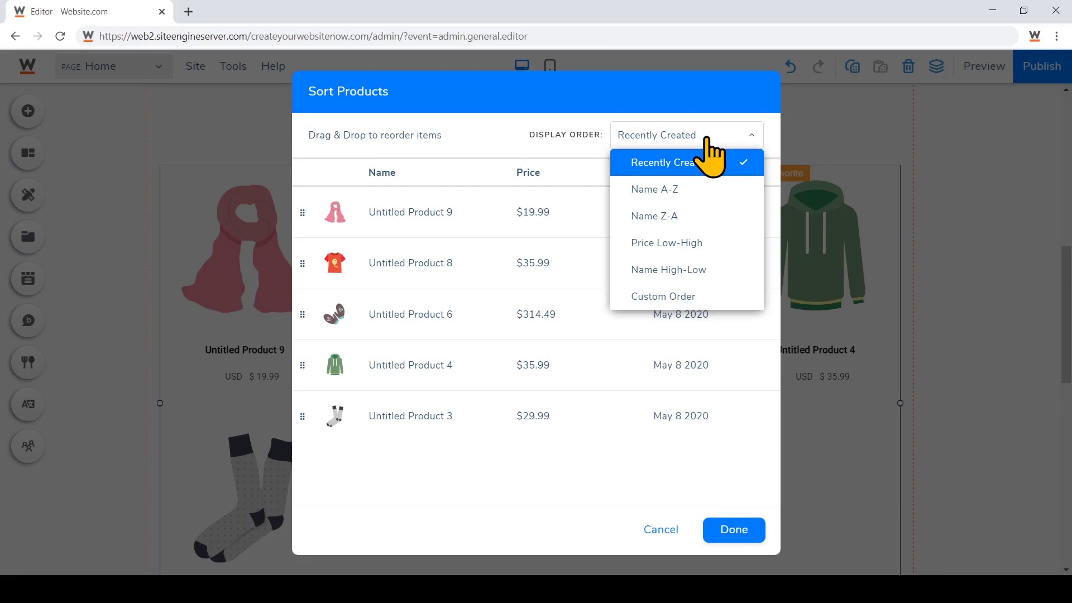
pyautogui.click(708, 140)
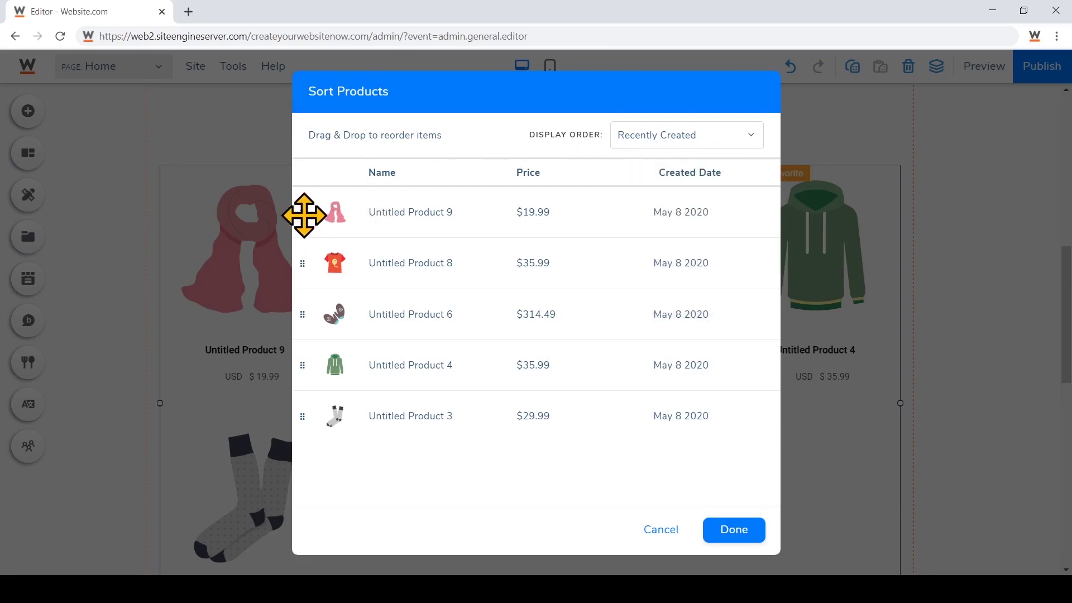
pyautogui.moveTo(304, 215); pyautogui.dragTo(303, 259)
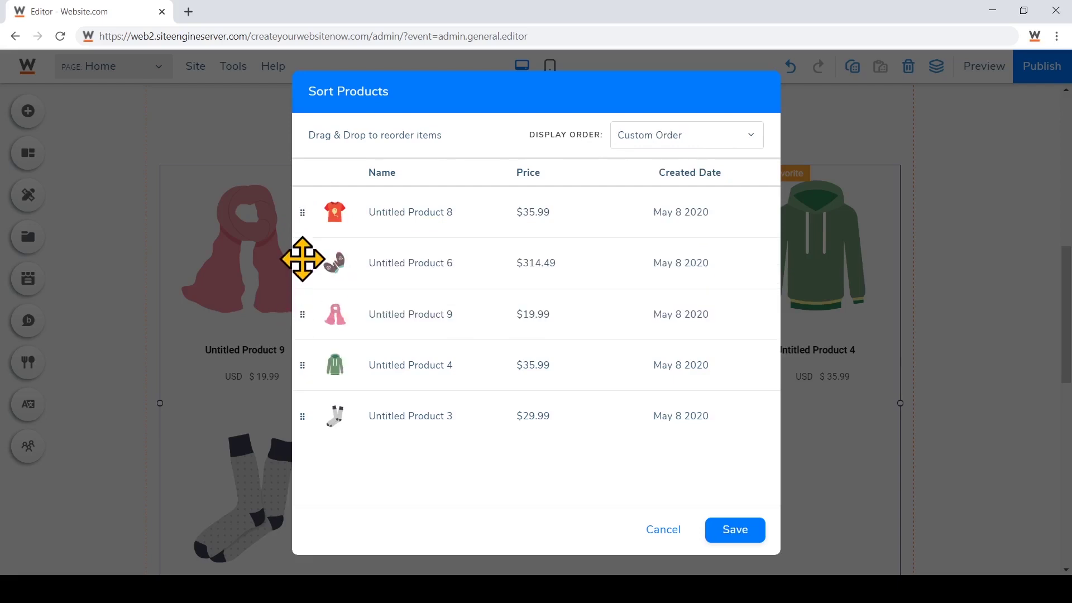
pyautogui.moveTo(303, 416); pyautogui.dragTo(300, 323)
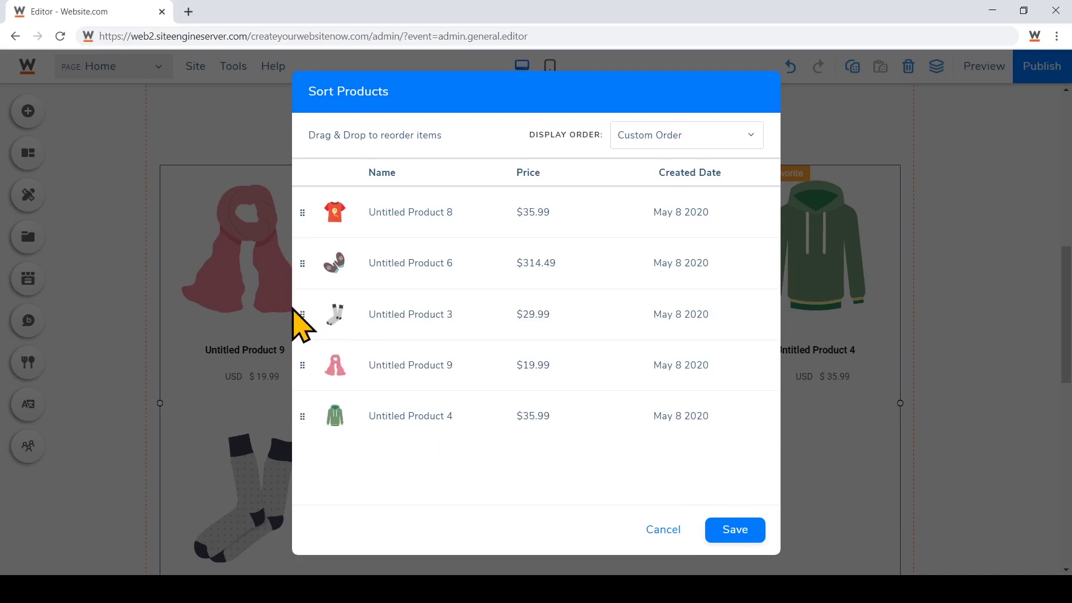
pyautogui.click(728, 531)
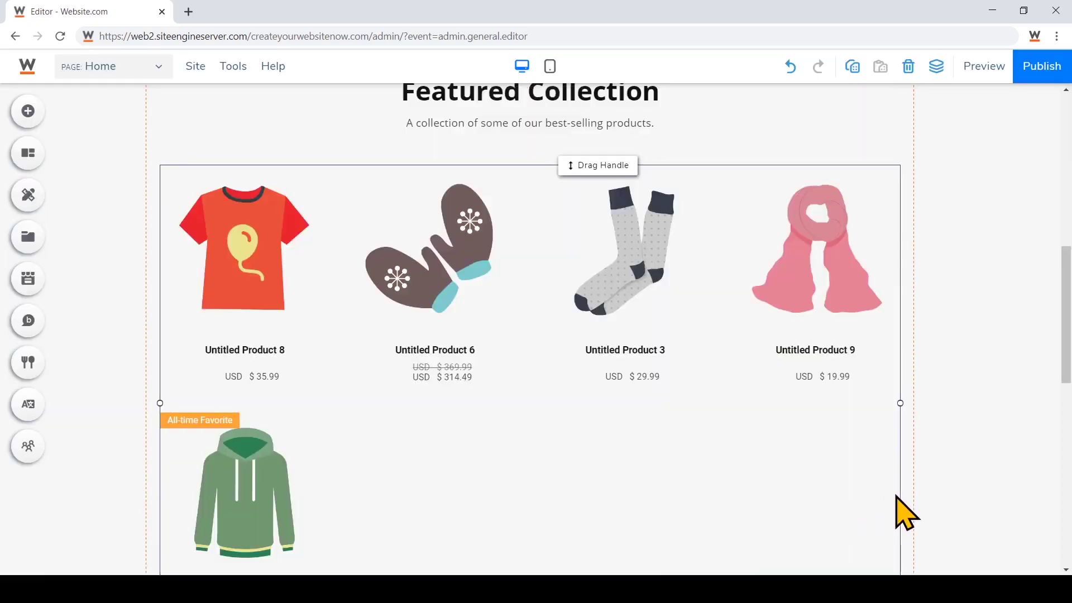
pyautogui.scroll(-10, 897, 496)
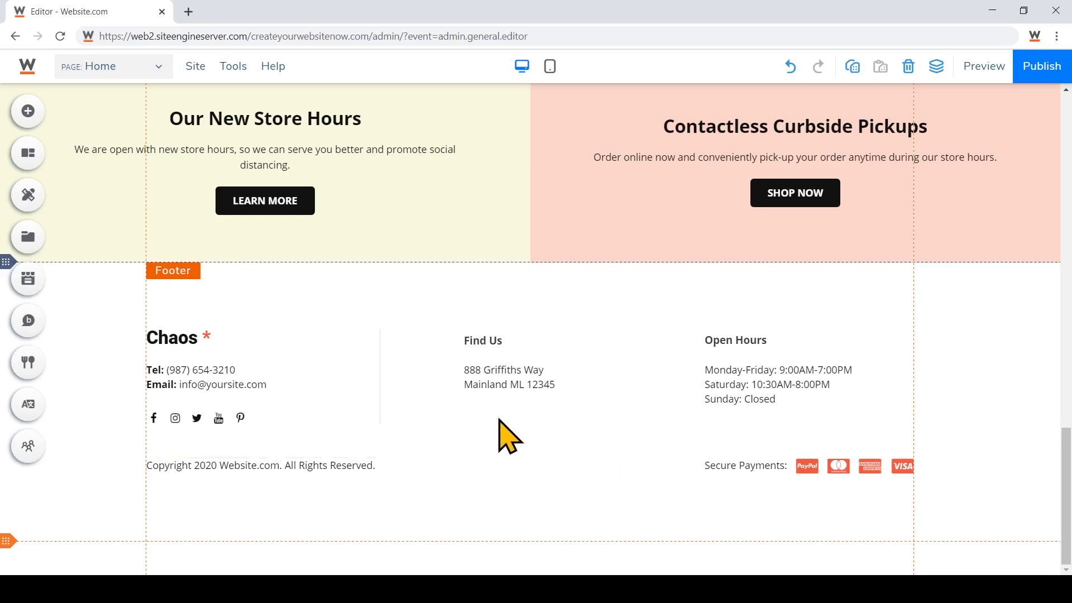
# Step: Type the new street address, then the city and postal code on a second line, in the footer Find Us text
pyautogui.click(512, 380)
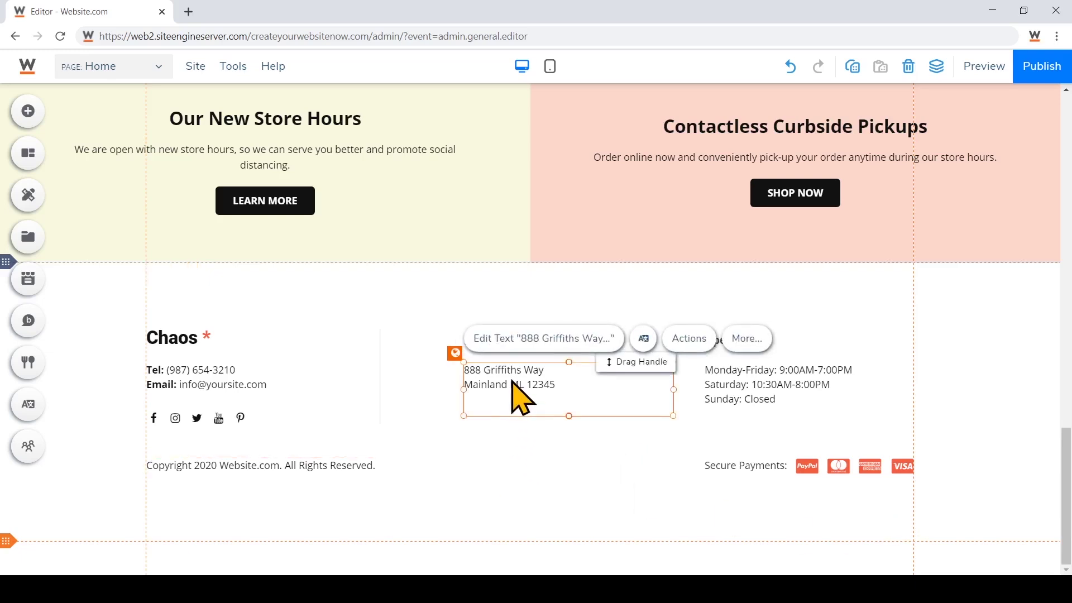
pyautogui.click(513, 341)
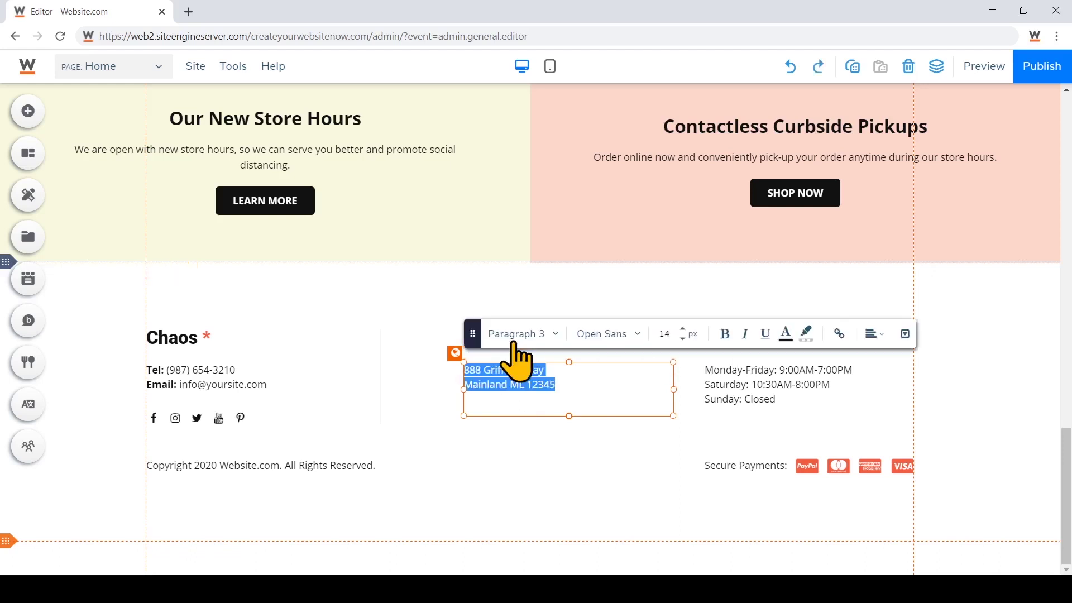
pyautogui.write('999')
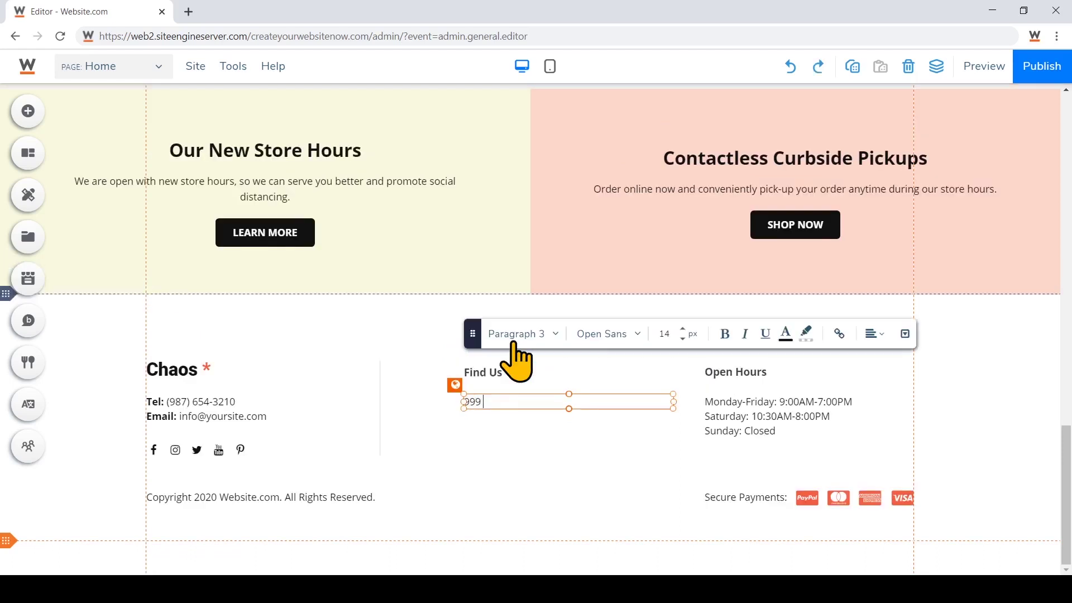
pyautogui.write(' Canada Place')
pyautogui.press('Return')
pyautogui.write('Va')
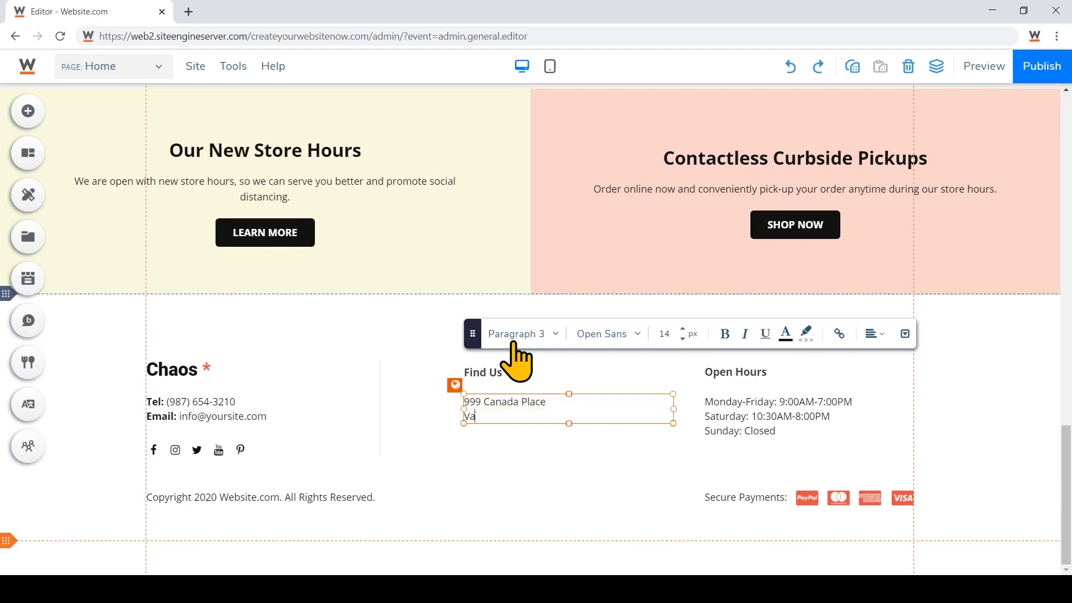
pyautogui.write('ncouver, V6C3')
pyautogui.press('BackSpace')
pyautogui.write('3E1')
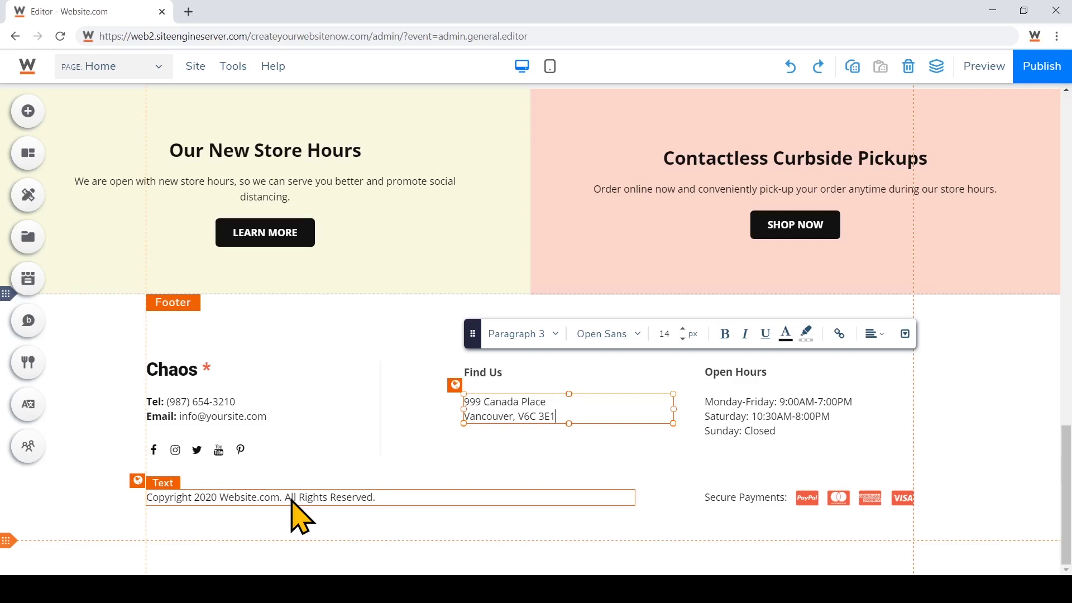
pyautogui.rightClick(737, 430)
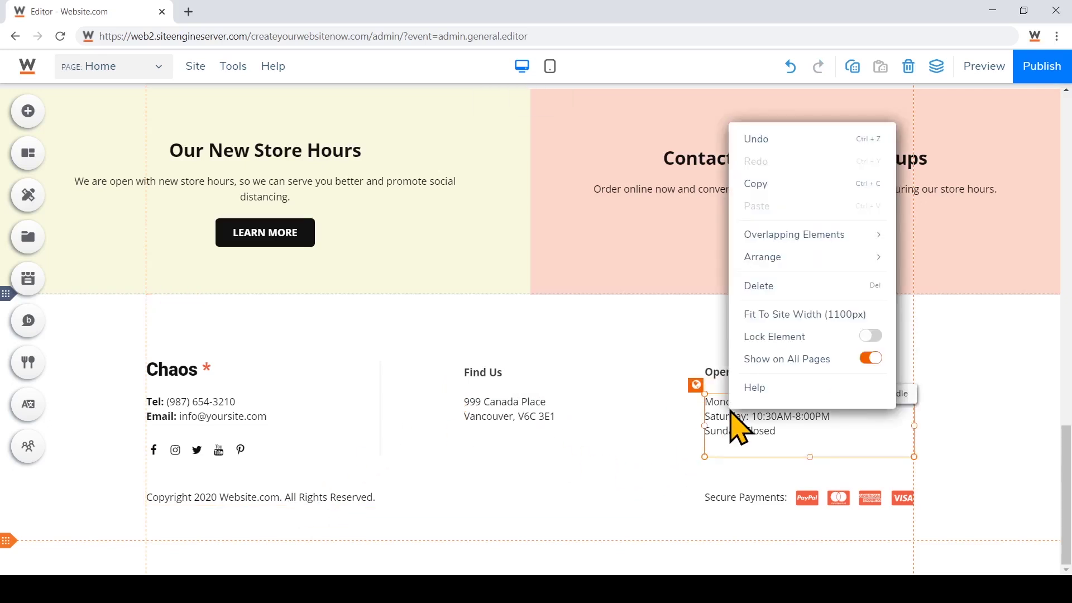
pyautogui.click(871, 359)
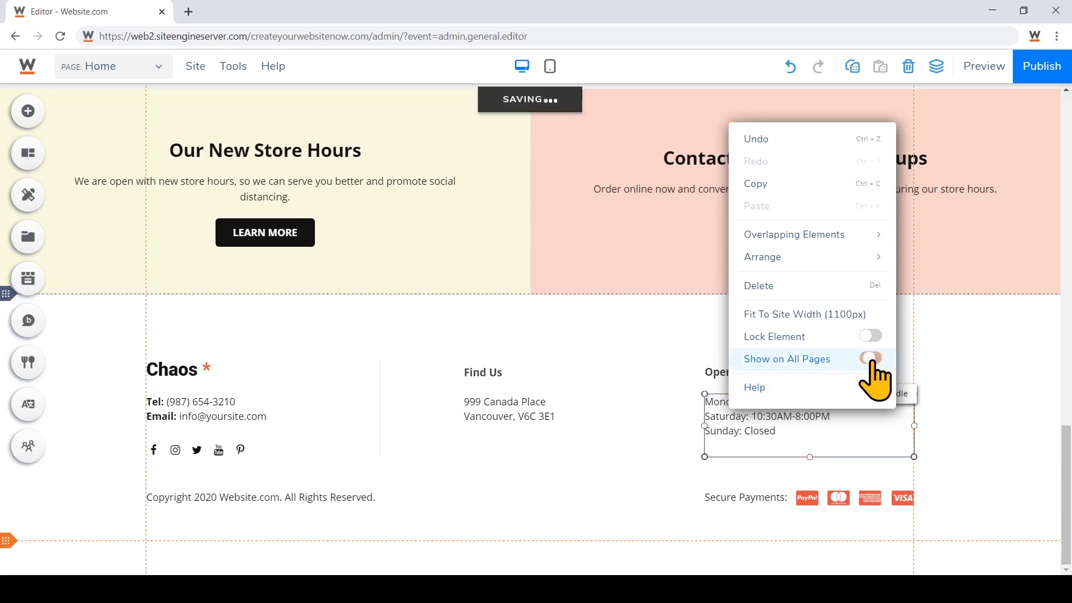
pyautogui.click(992, 378)
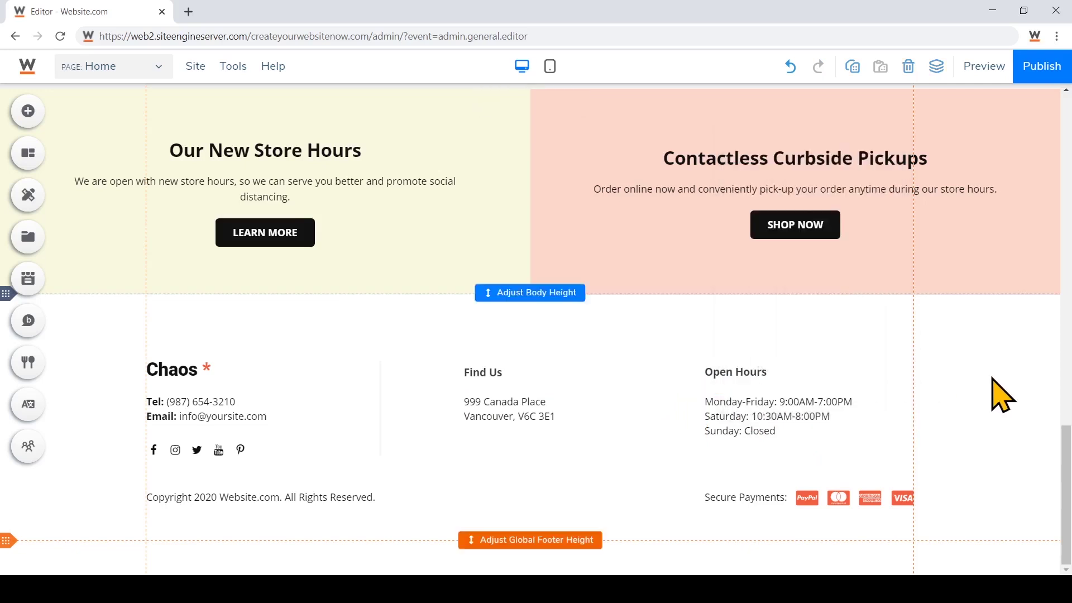
pyautogui.rightClick(822, 422)
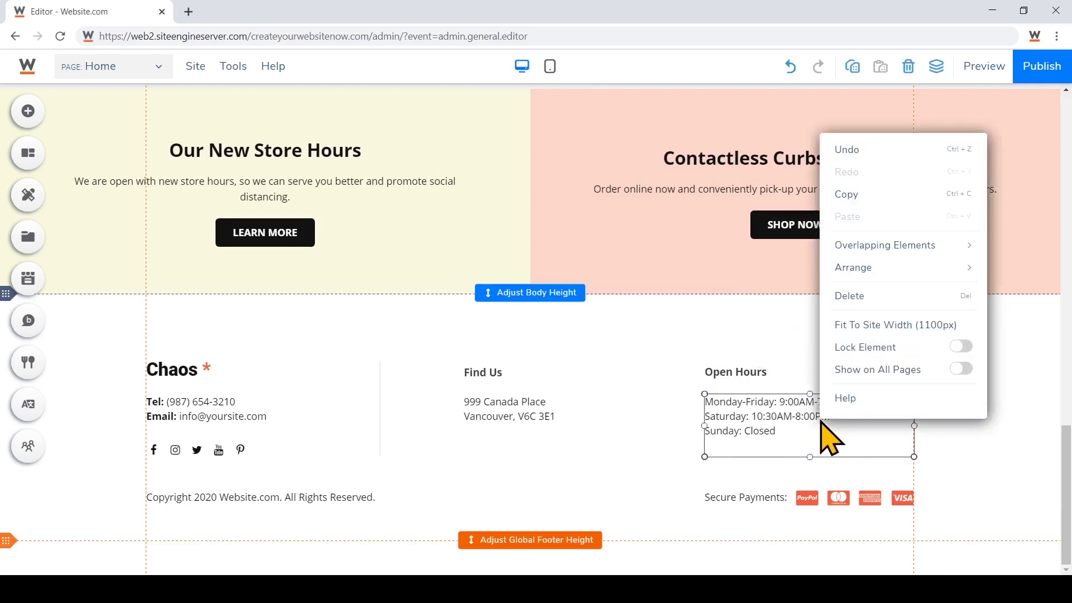
pyautogui.click(957, 370)
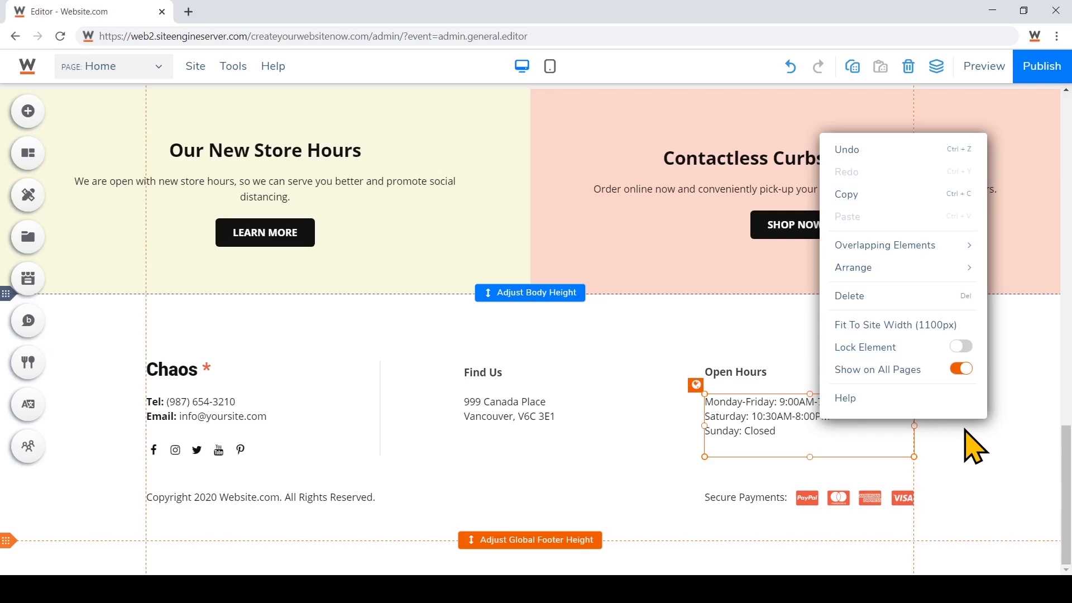
pyautogui.click(965, 430)
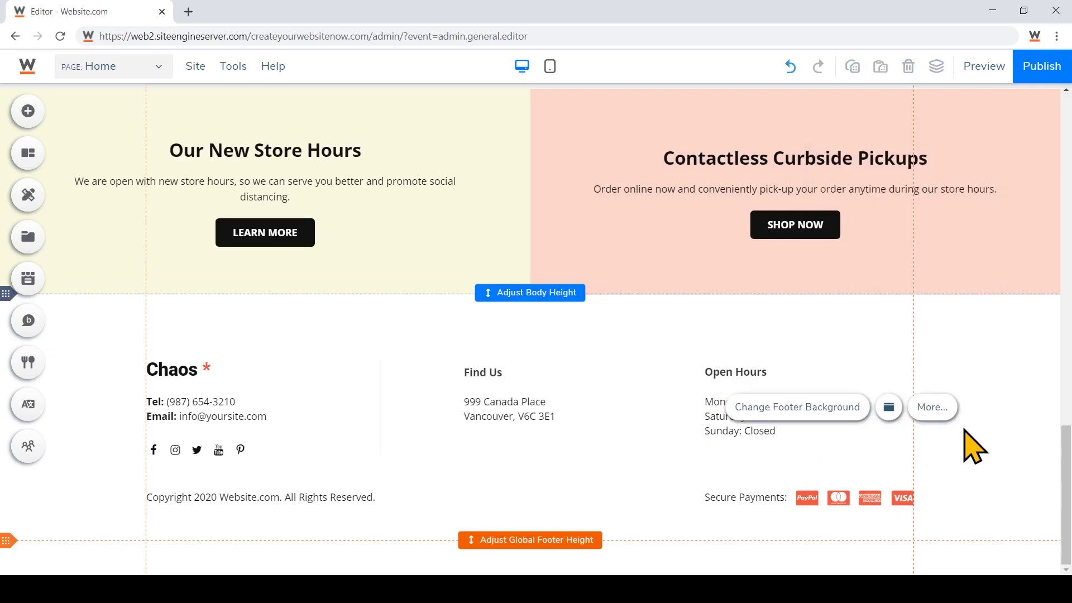
# Step: Uncheck Enable page in the Blog page's settings and save
pyautogui.click(134, 73)
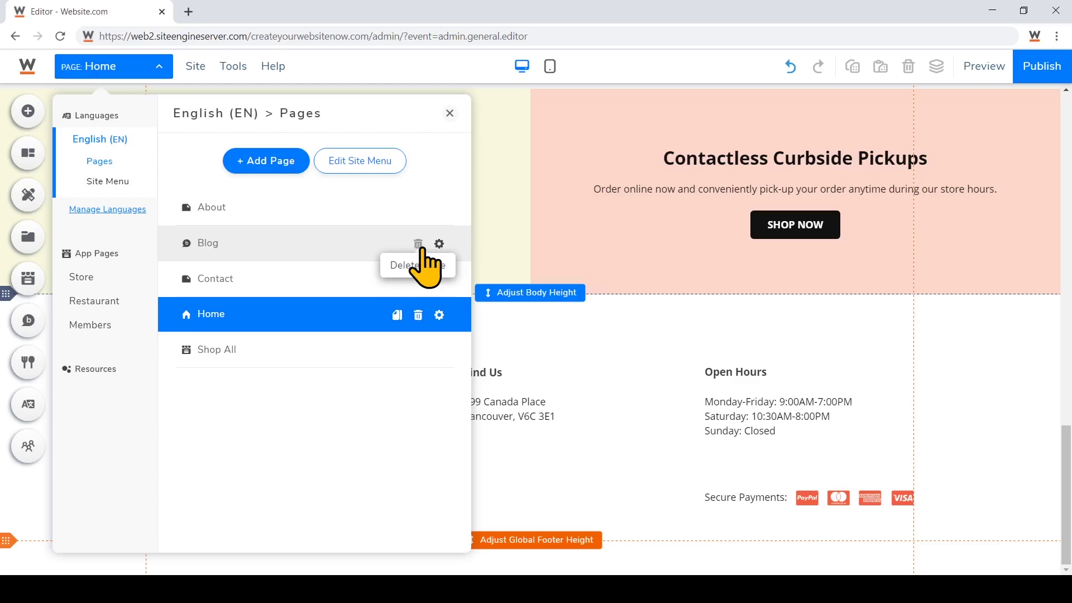
pyautogui.click(439, 246)
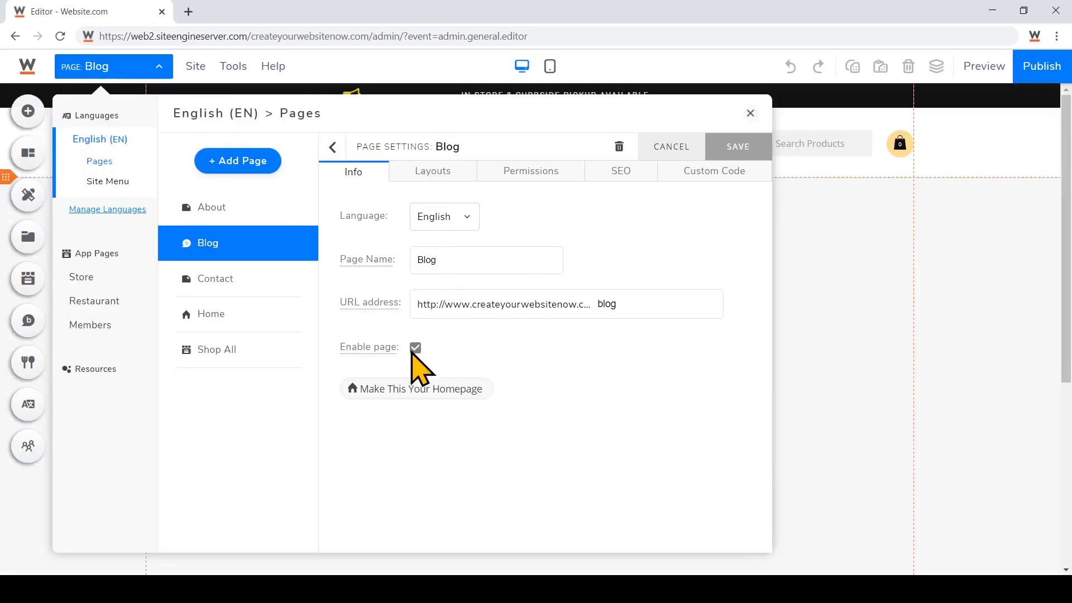
pyautogui.click(416, 348)
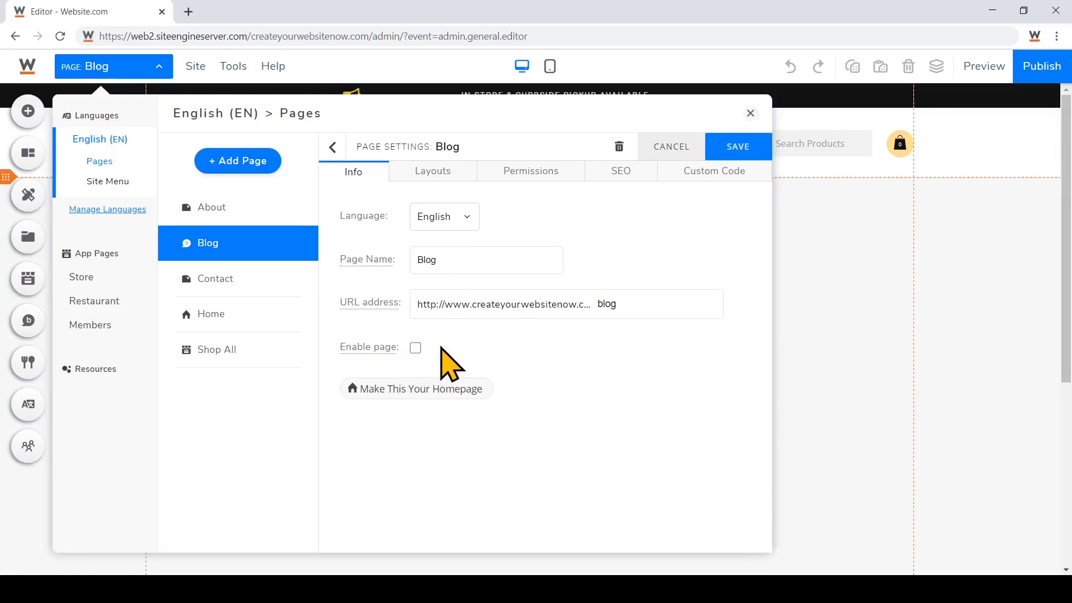
pyautogui.click(737, 167)
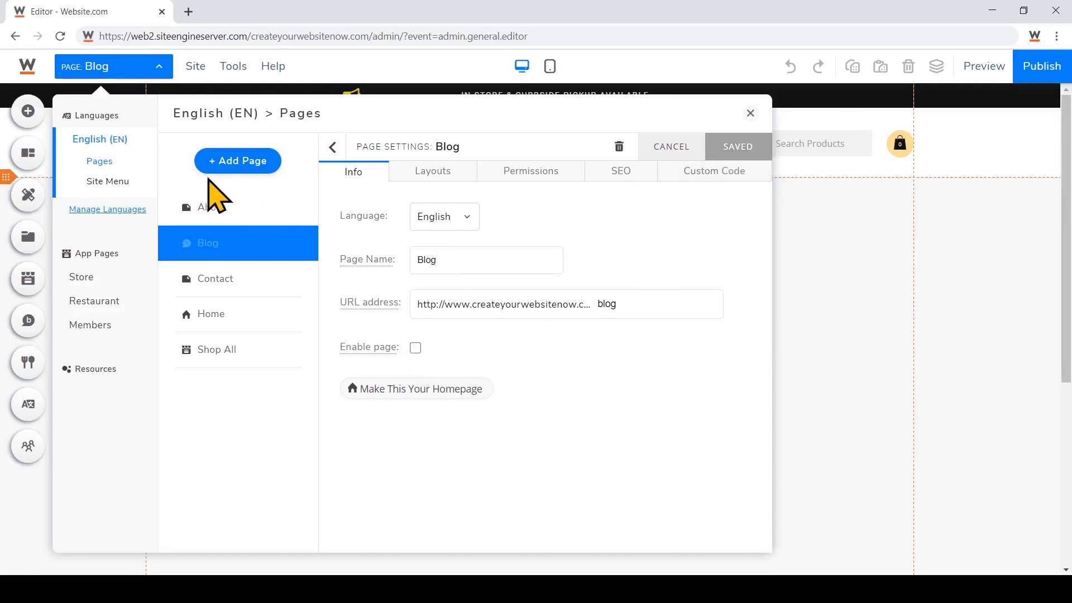
# Step: Delete the Blog link from the site menu, then open the Contact page from Pages
pyautogui.click(107, 181)
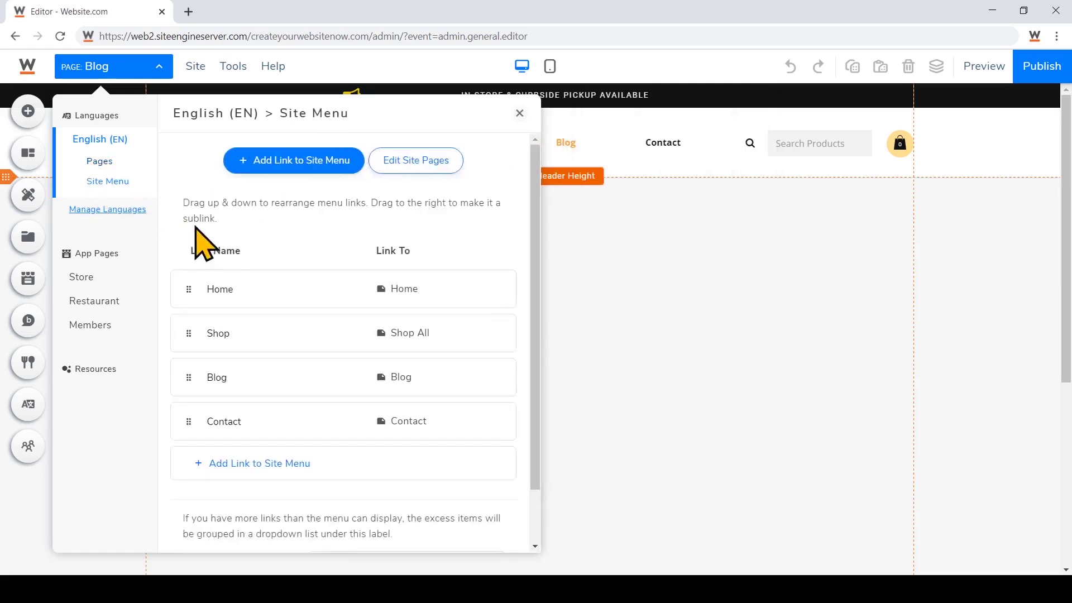
pyautogui.moveTo(474, 395)
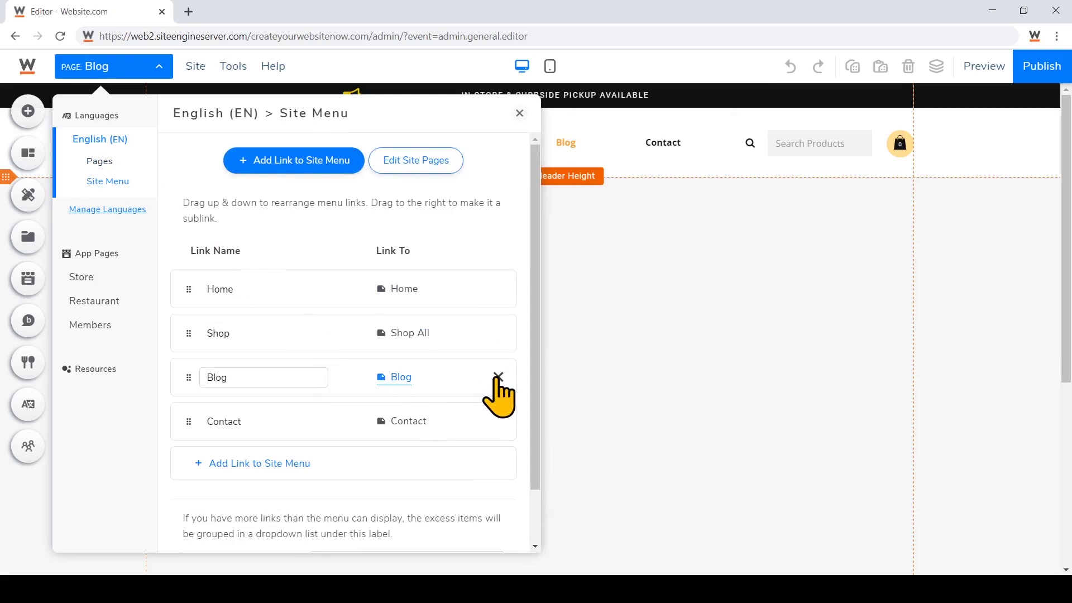
pyautogui.click(498, 378)
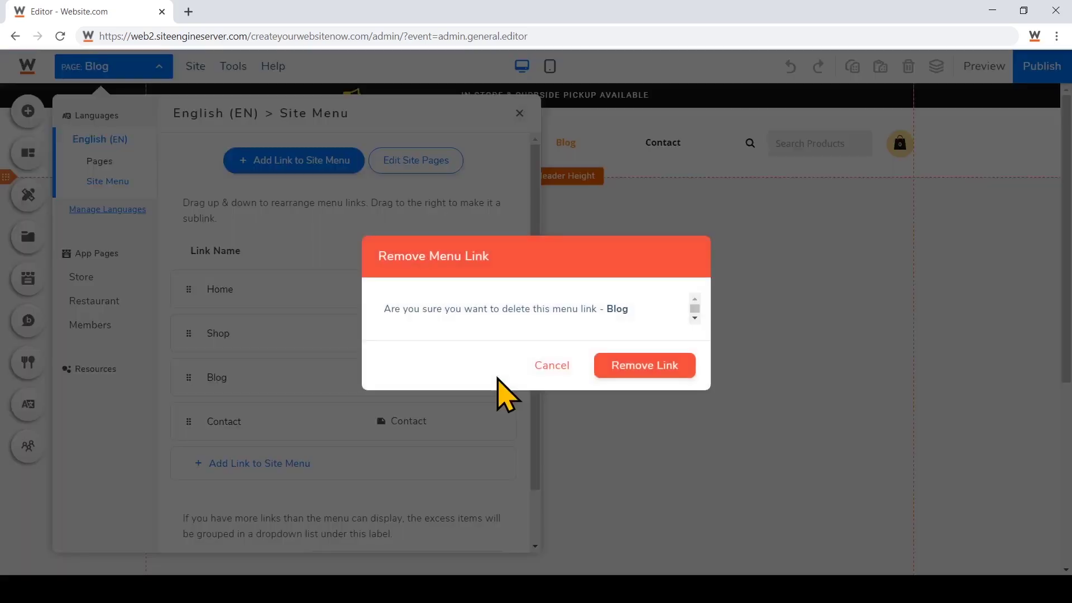
pyautogui.click(609, 366)
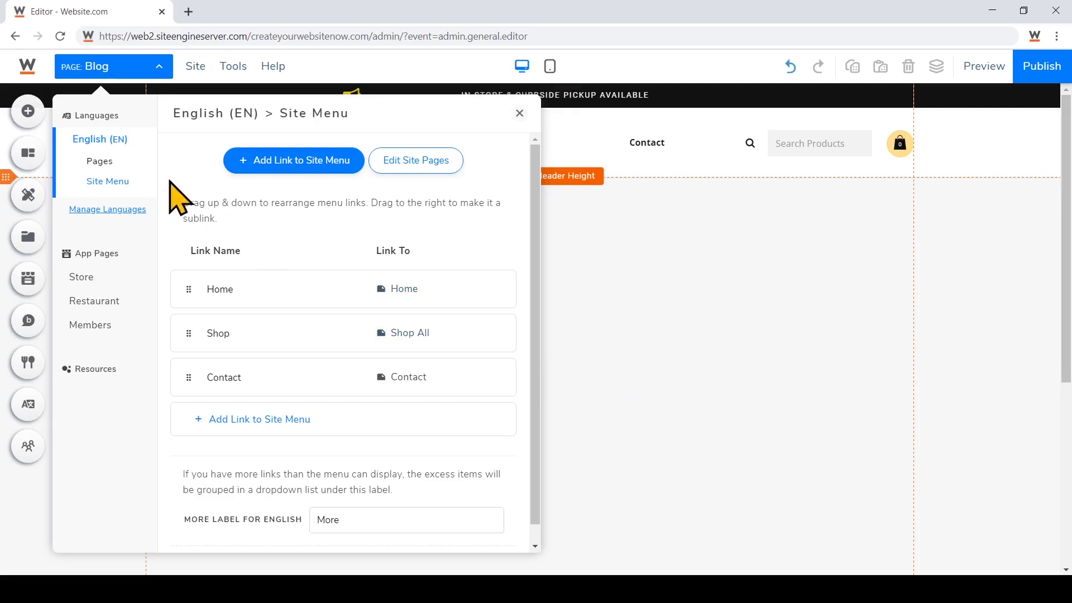
pyautogui.click(100, 162)
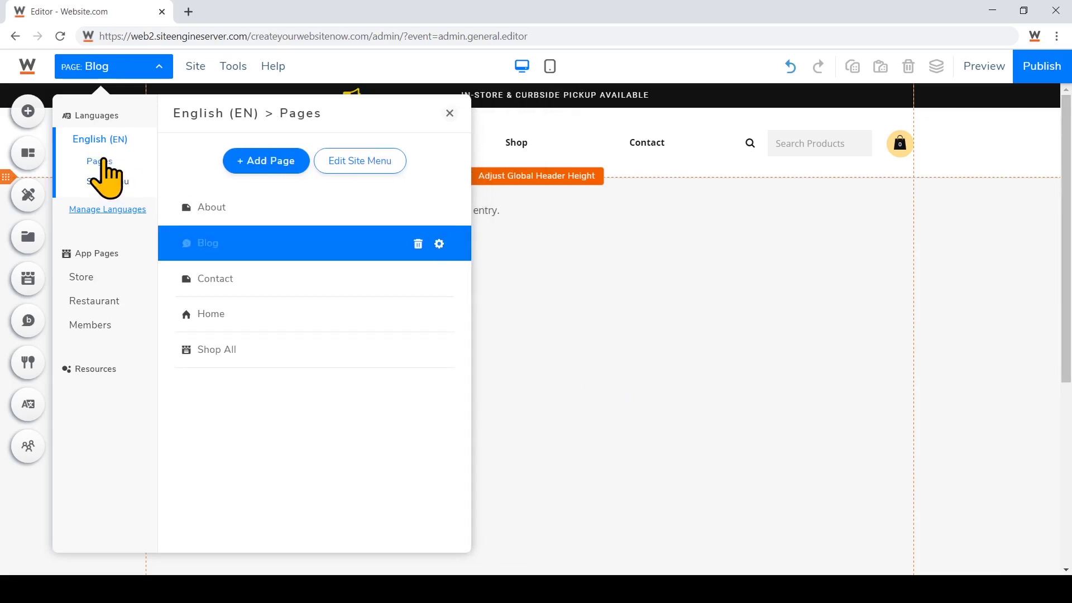
pyautogui.click(340, 282)
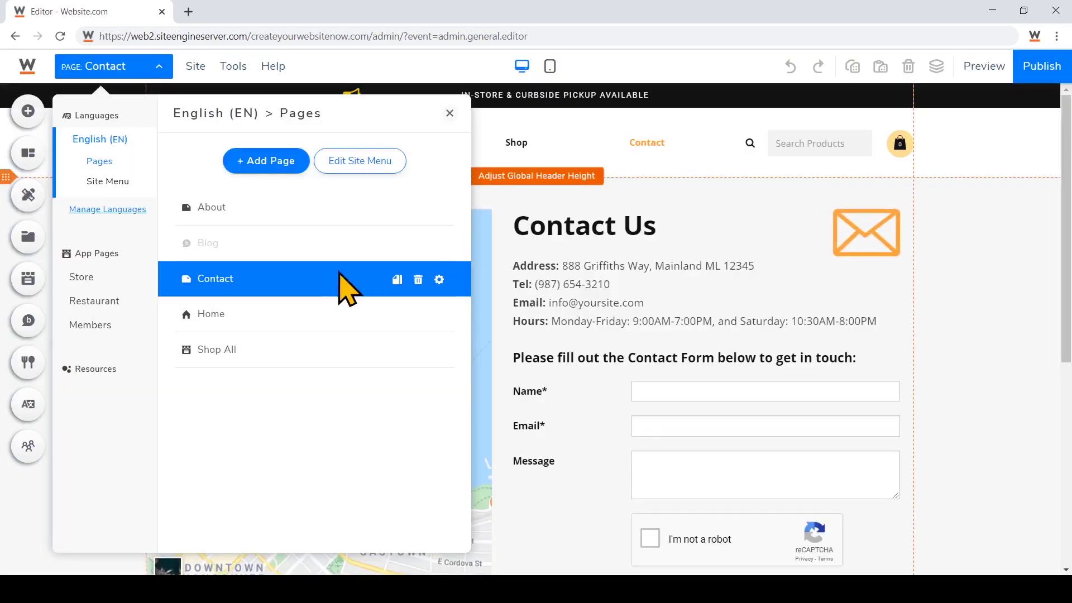
# Step: Check the Contact page map's address settings, leaving them unchanged
pyautogui.click(449, 113)
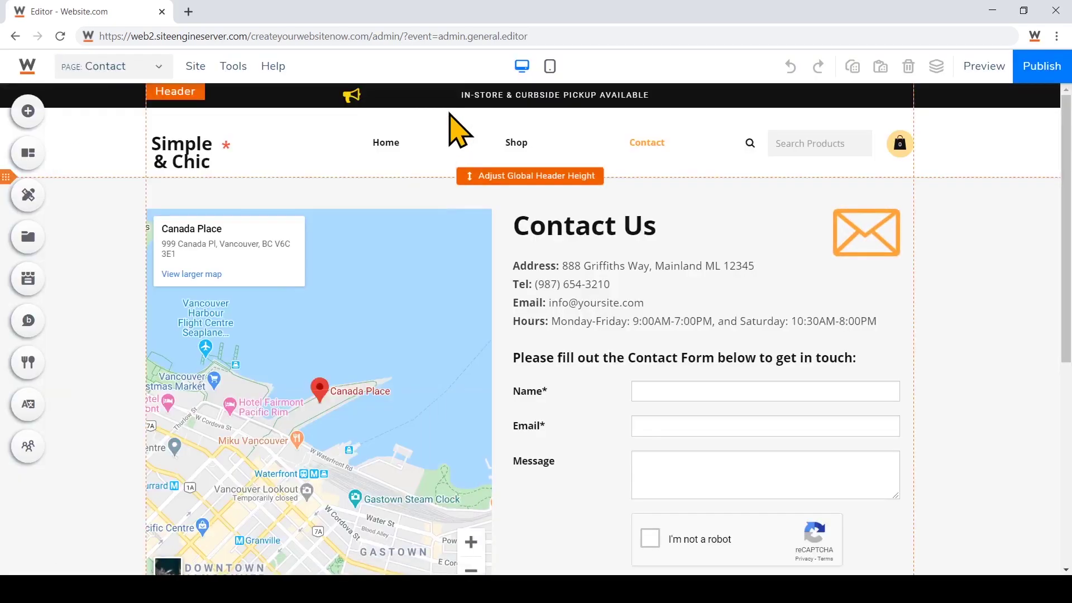
pyautogui.click(418, 234)
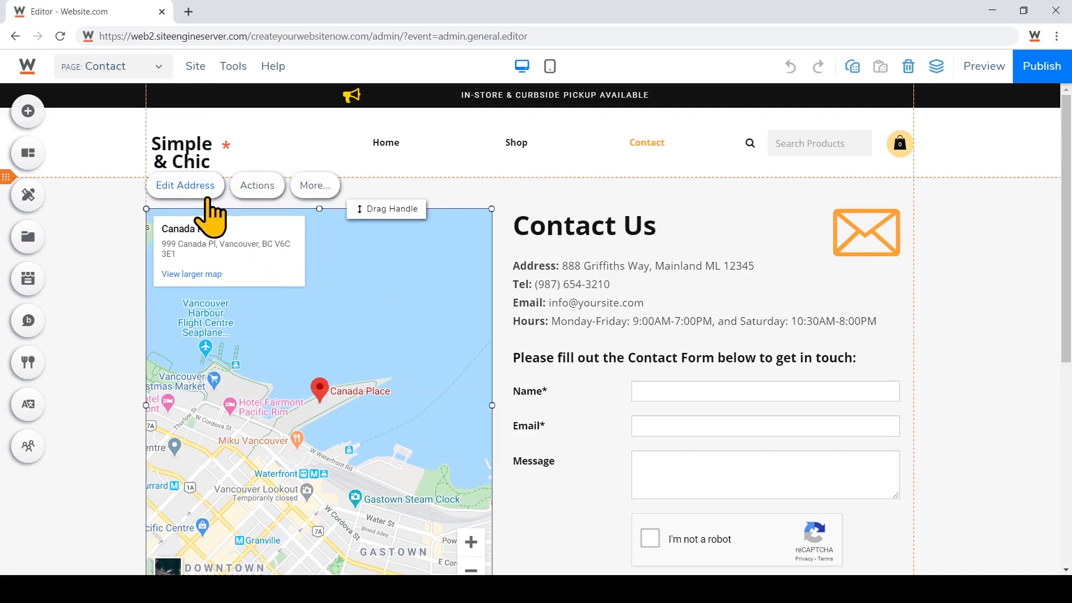
pyautogui.click(210, 214)
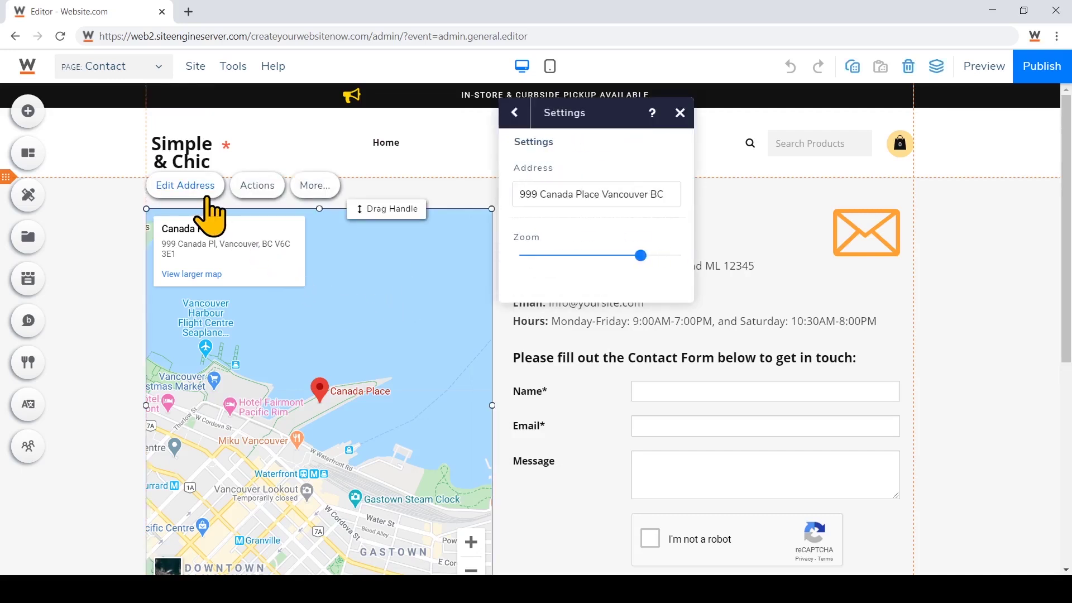
pyautogui.click(680, 113)
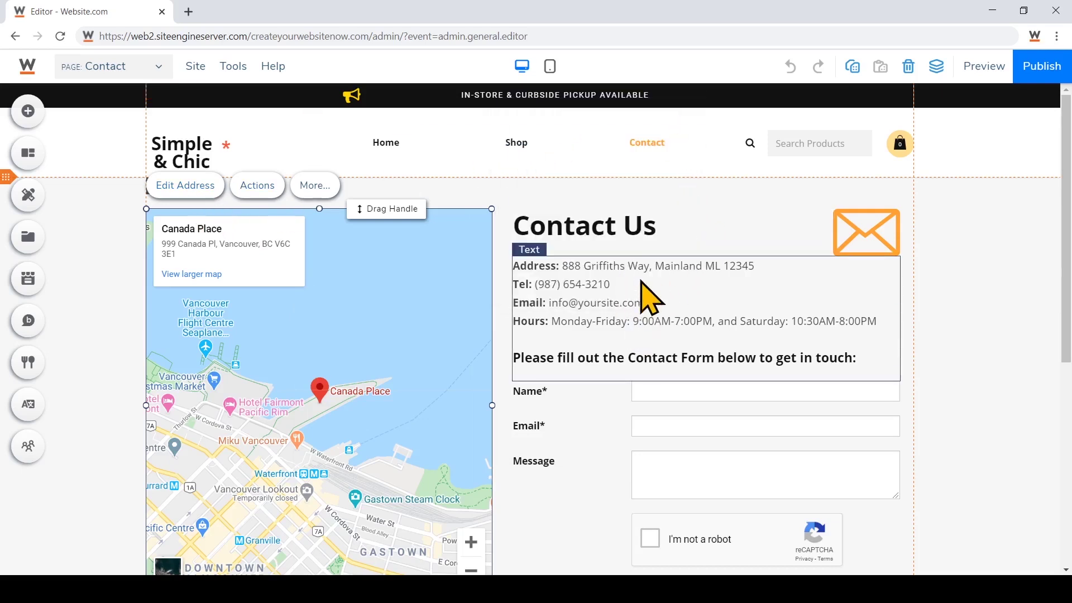
pyautogui.scroll(-1, 641, 296)
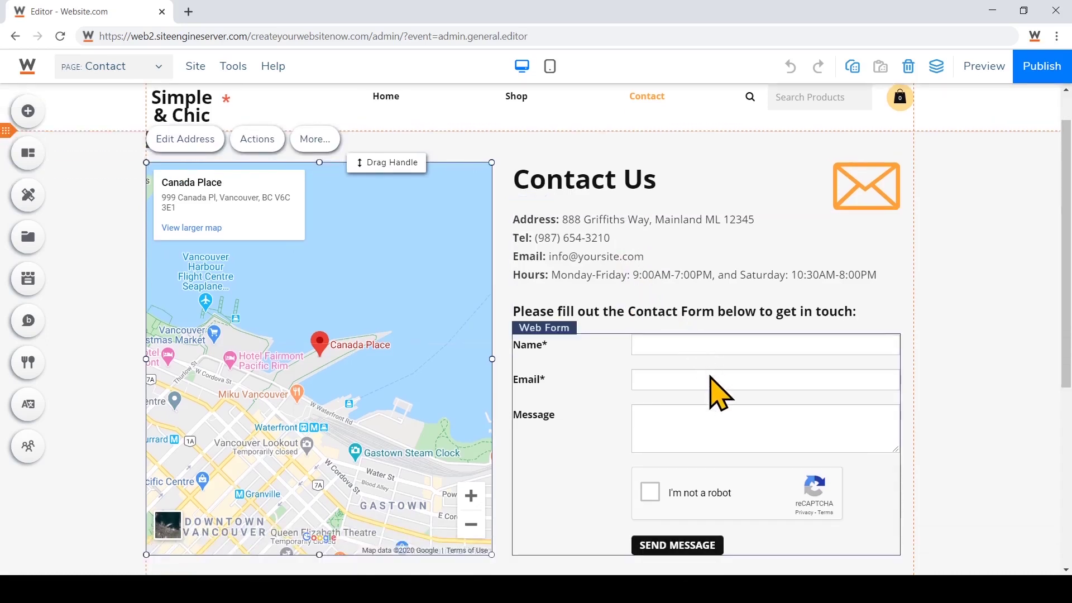
# Step: Relabel the contact form's Name field to 'First Name' and save the form
pyautogui.click(717, 391)
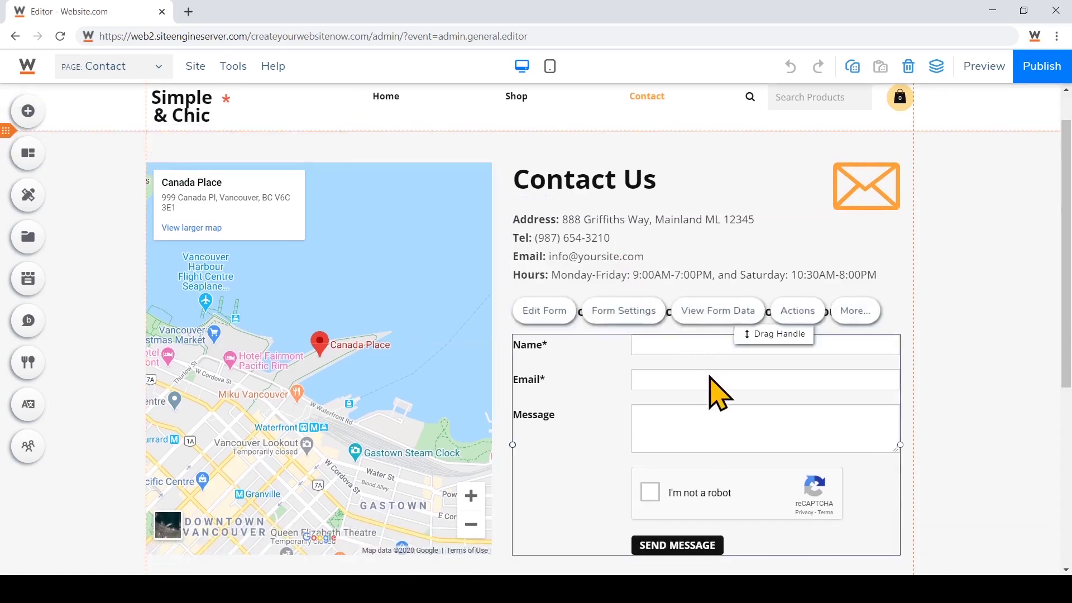
pyautogui.click(544, 316)
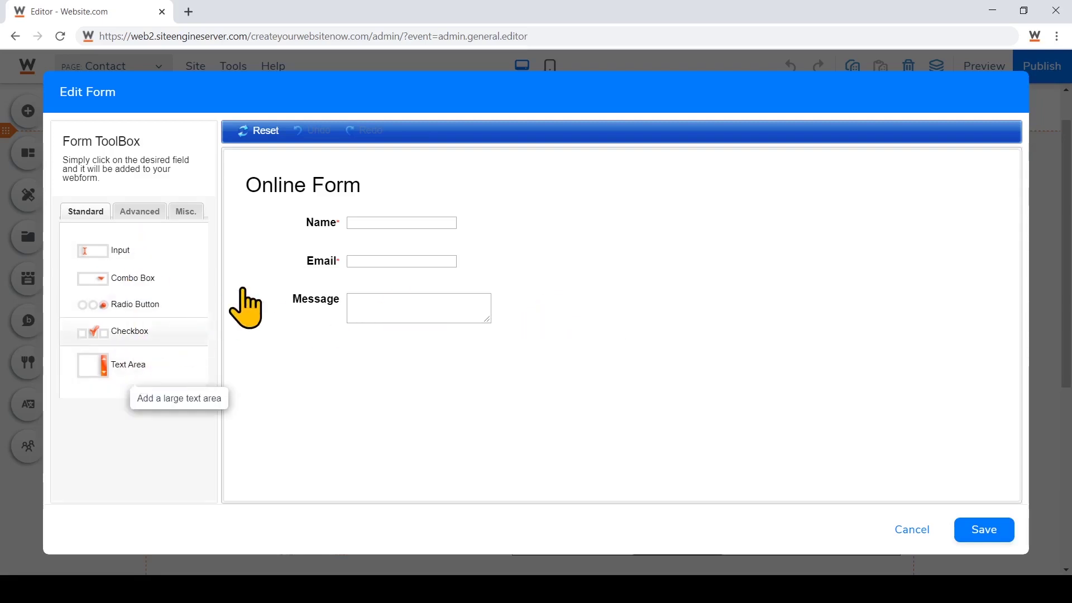
pyautogui.click(393, 221)
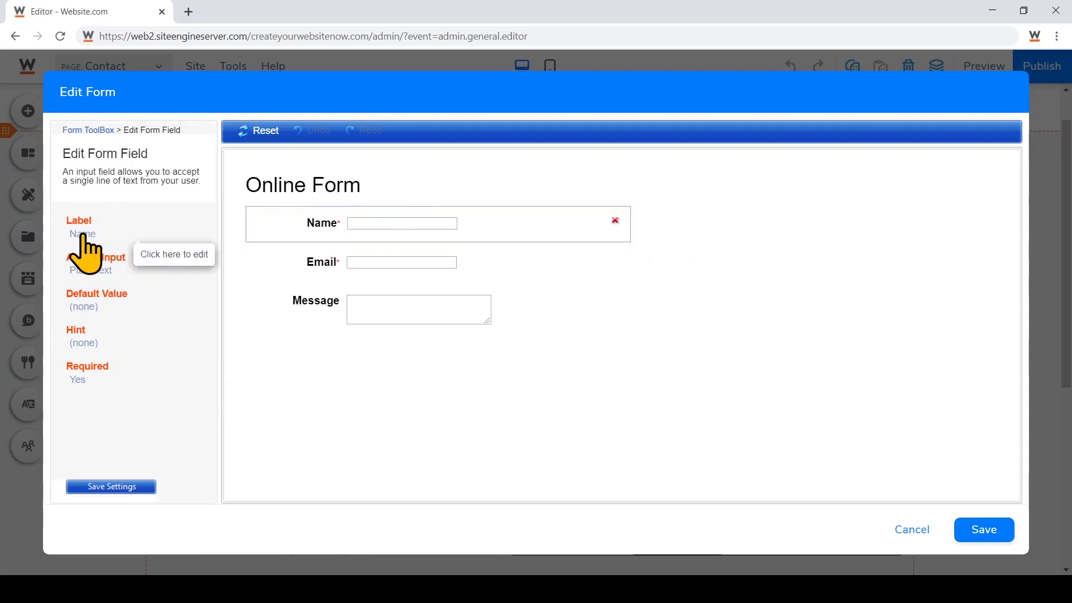
pyautogui.click(83, 234)
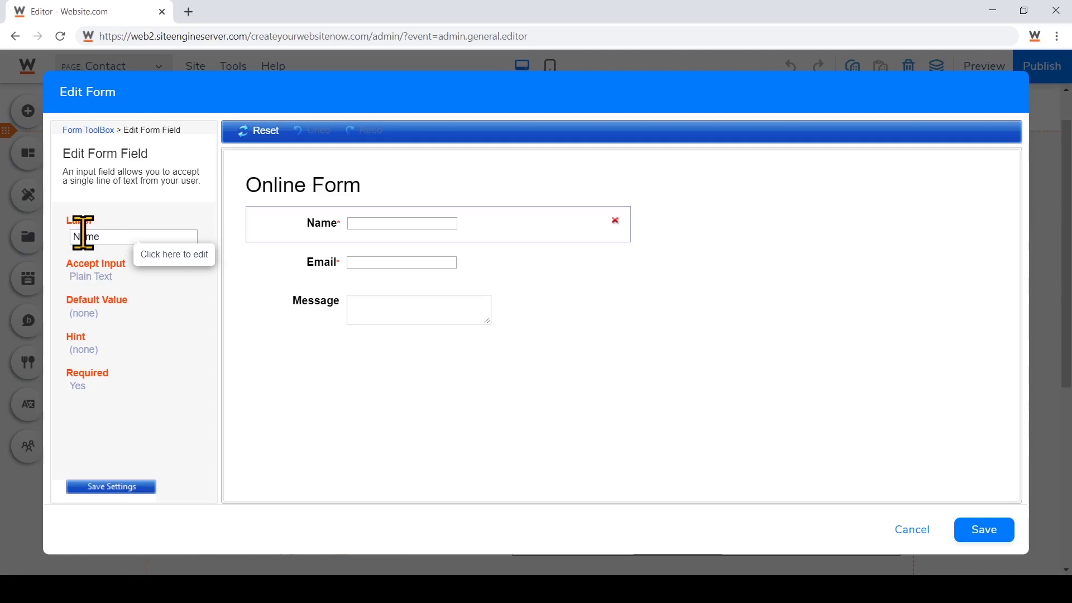
pyautogui.press('BackSpace')
pyautogui.press('BackSpace')
pyautogui.press('BackSpace')
pyautogui.press('BackSpace')
pyautogui.write('First Name')
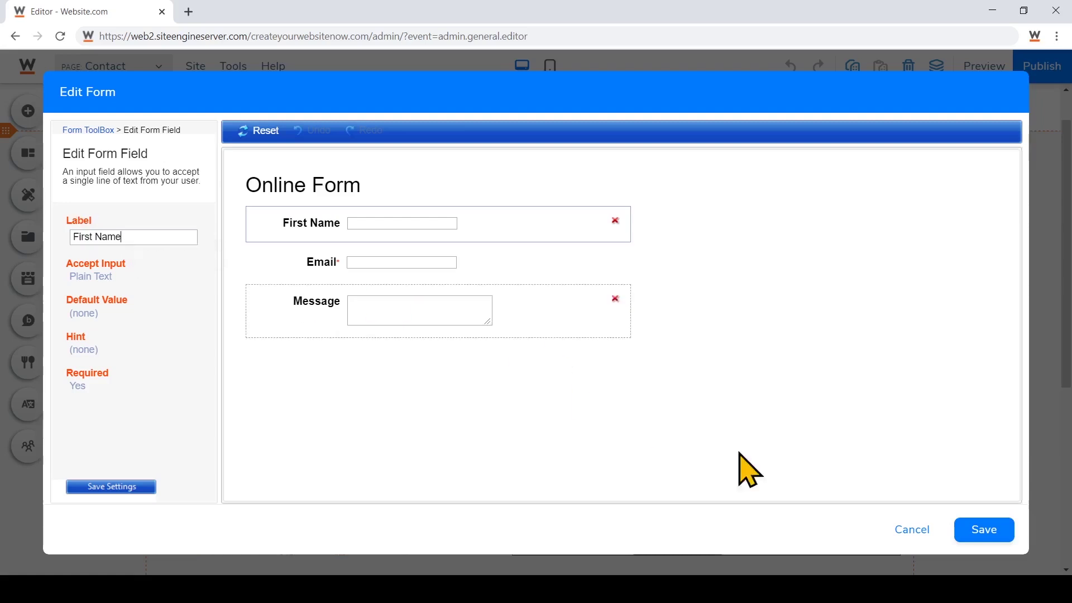
pyautogui.click(984, 529)
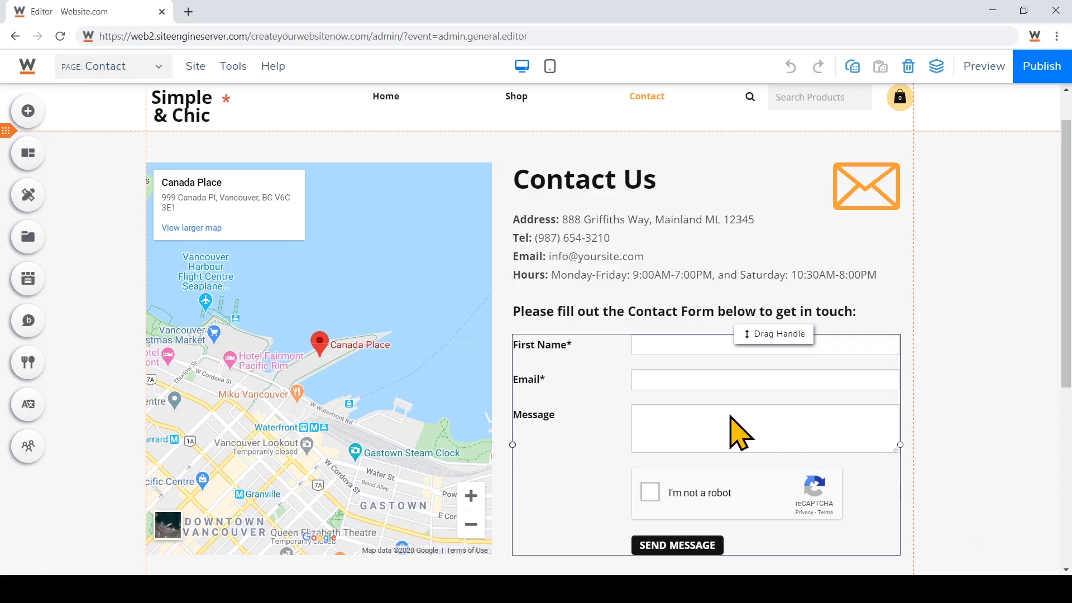
pyautogui.click(729, 432)
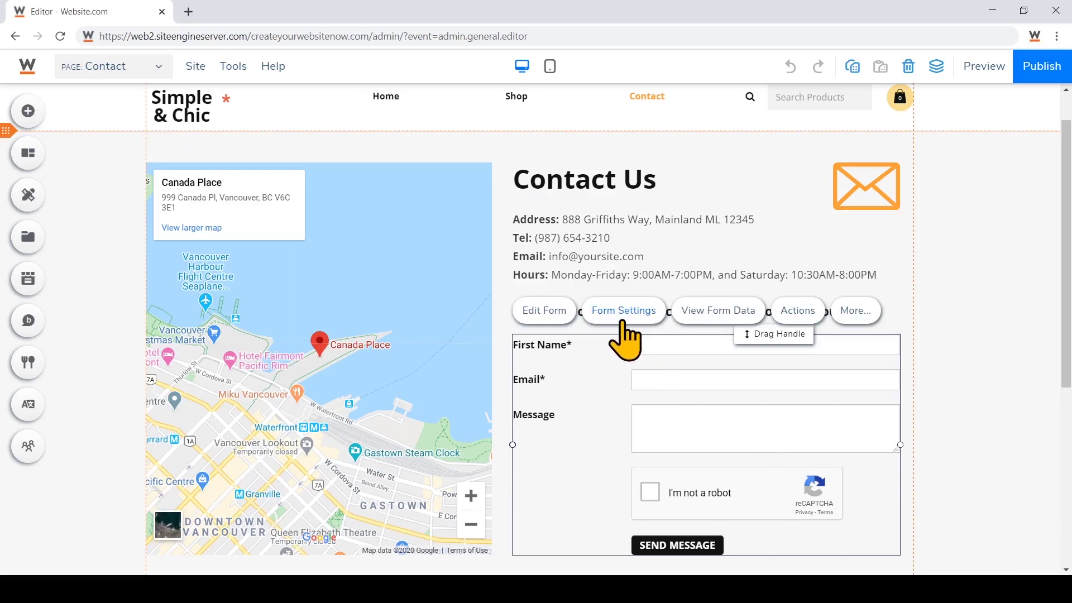
# Step: Switch the editor to the Shop All product page and open the Store Manager panel
pyautogui.click(92, 69)
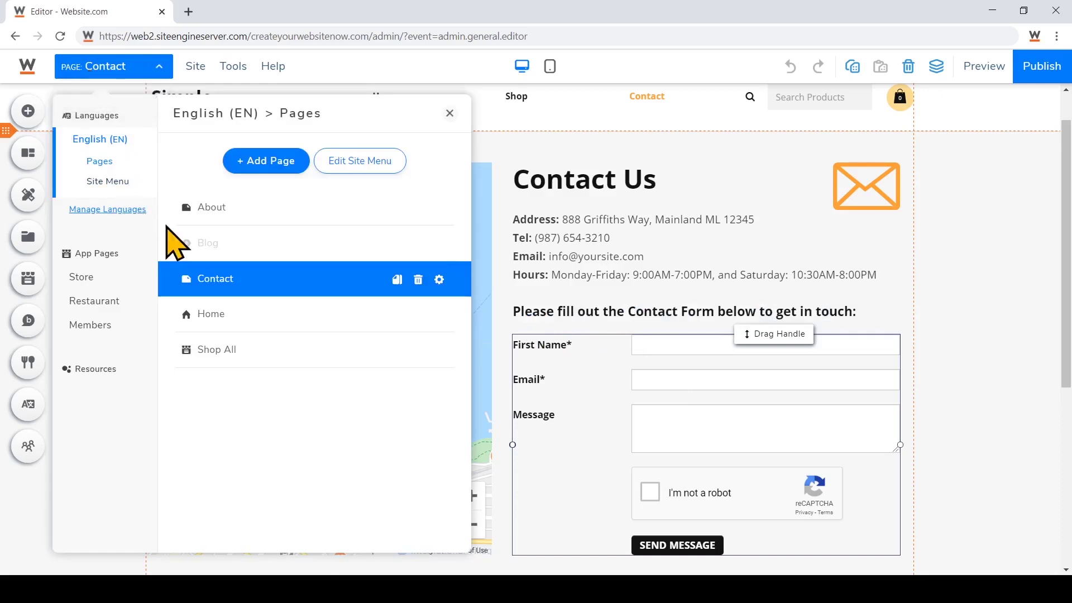
pyautogui.click(321, 364)
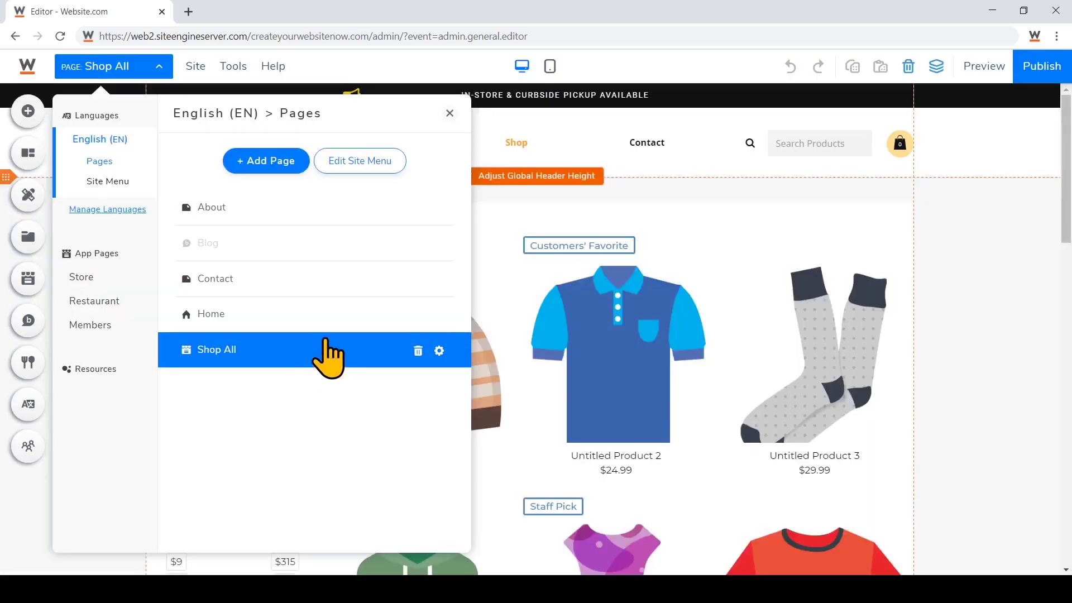
pyautogui.click(449, 113)
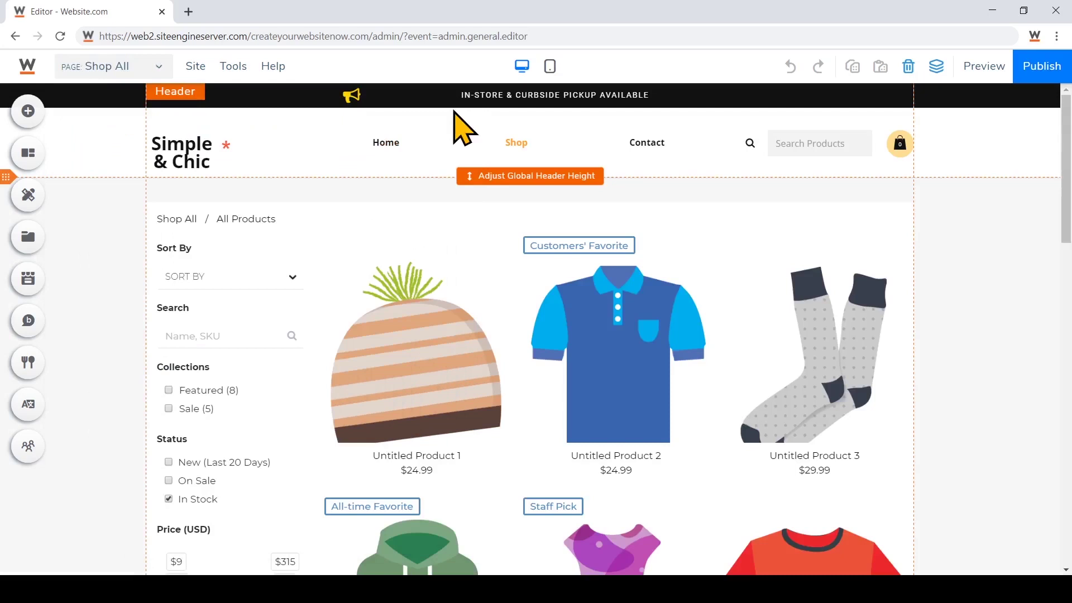
pyautogui.scroll(-2, 383, 192)
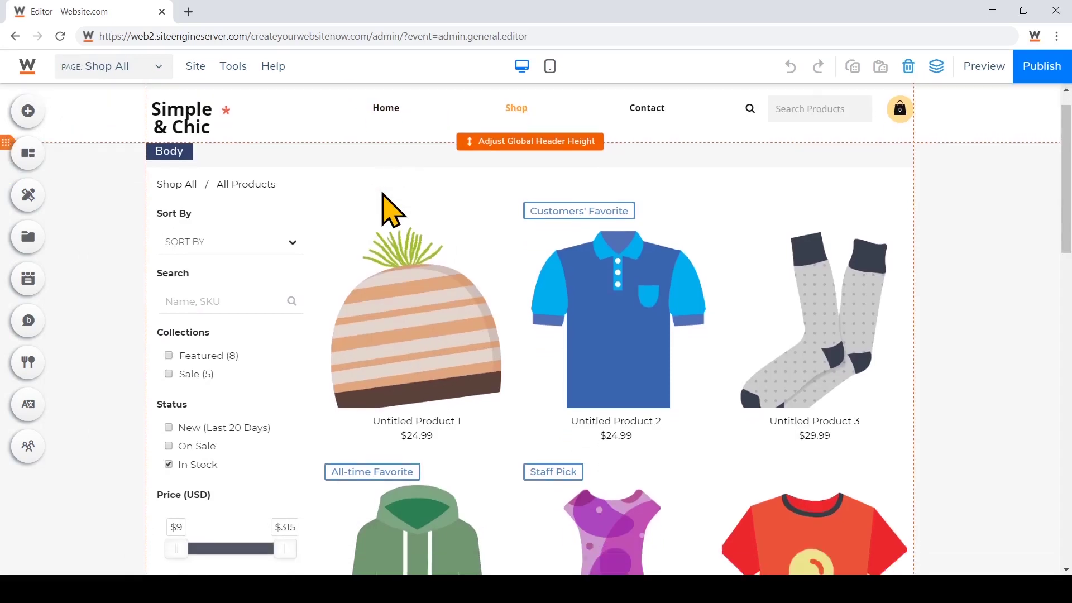
pyautogui.scroll(-1, 996, 262)
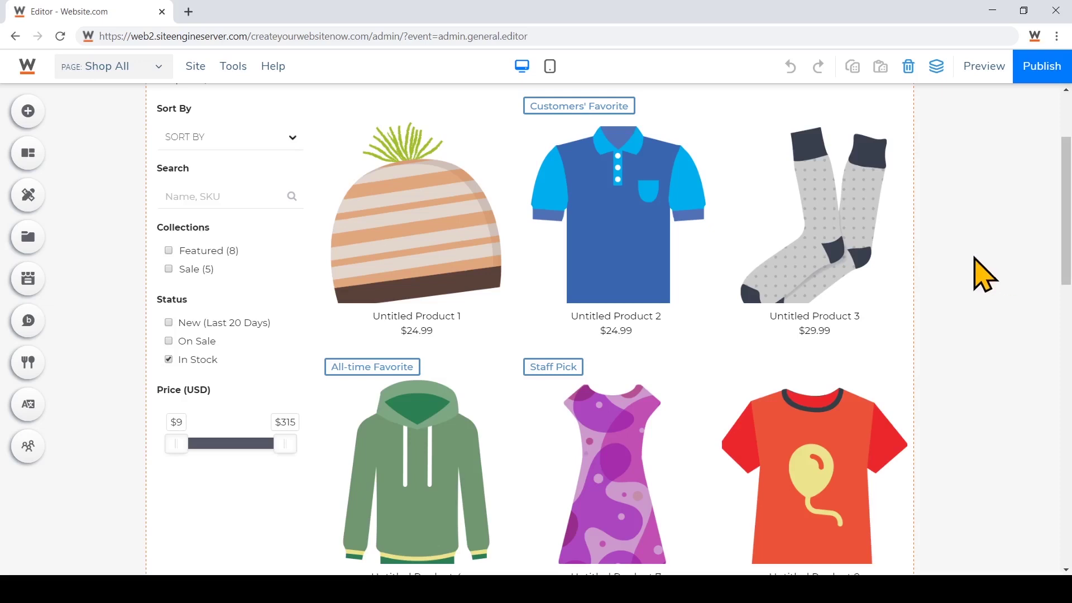
pyautogui.click(64, 296)
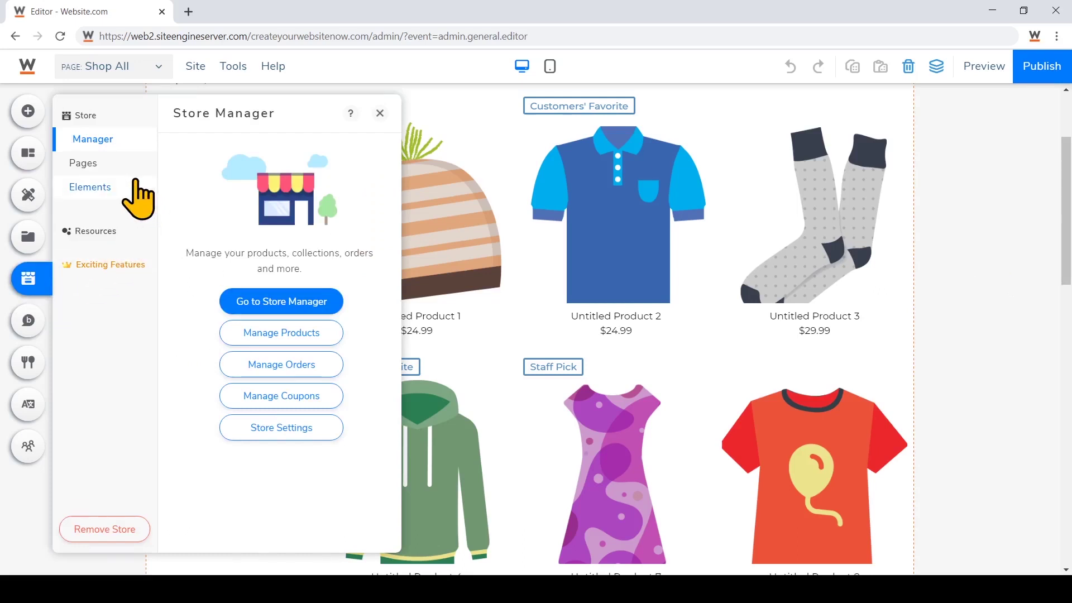
pyautogui.click(136, 181)
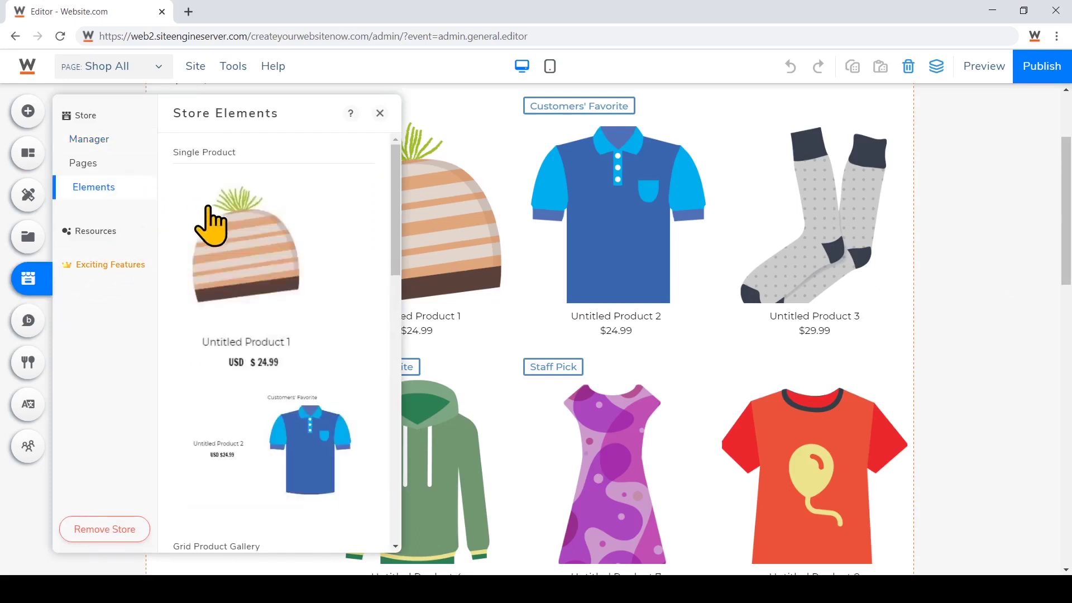
pyautogui.scroll(-1, 282, 396)
pyautogui.scroll(-5, 279, 397)
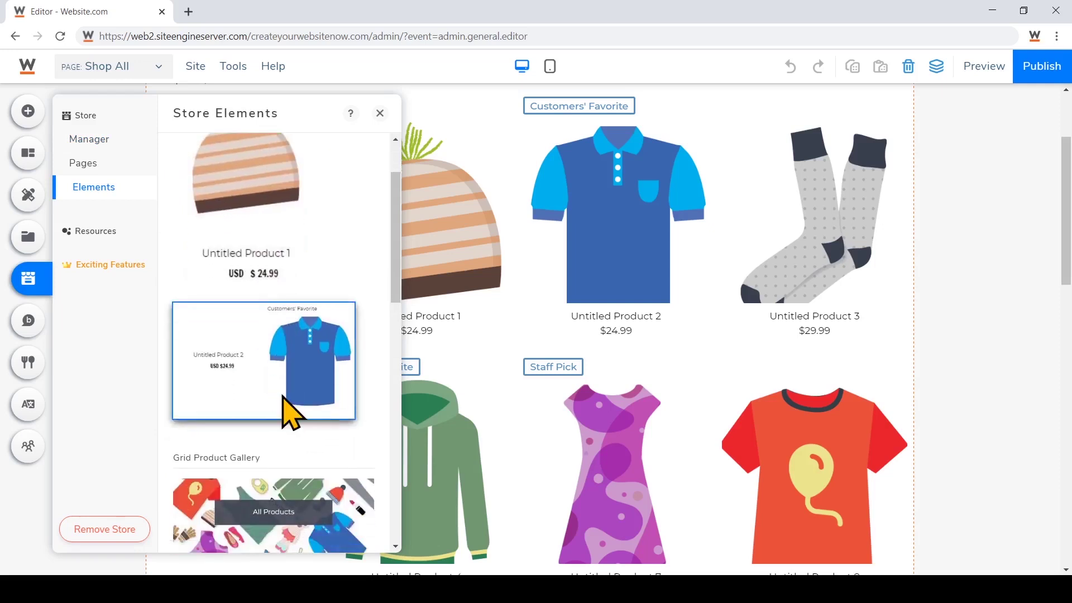
pyautogui.scroll(-3, 290, 433)
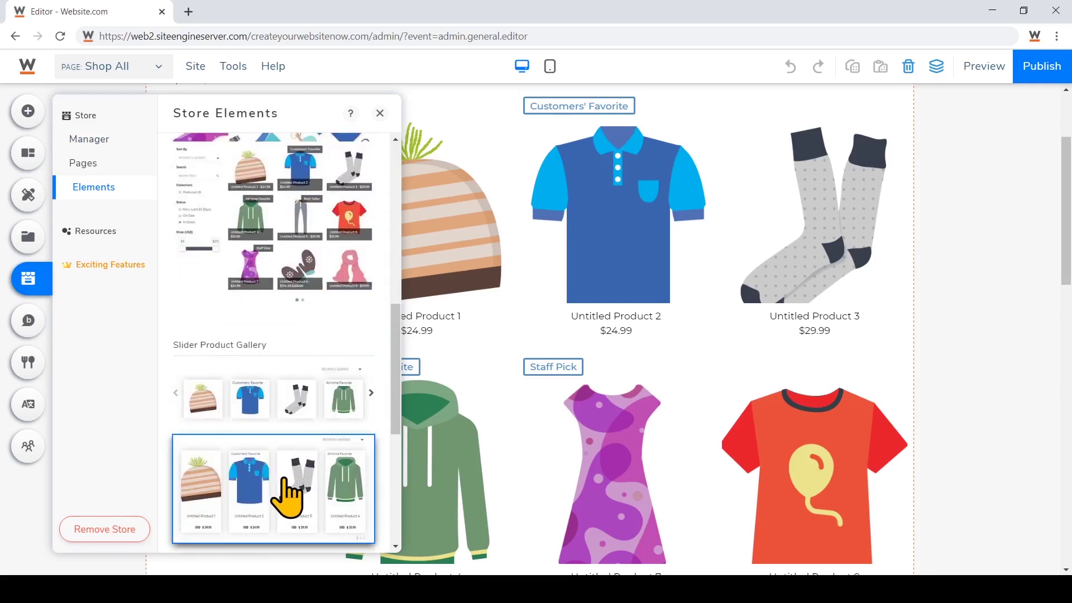
pyautogui.scroll(-4, 284, 491)
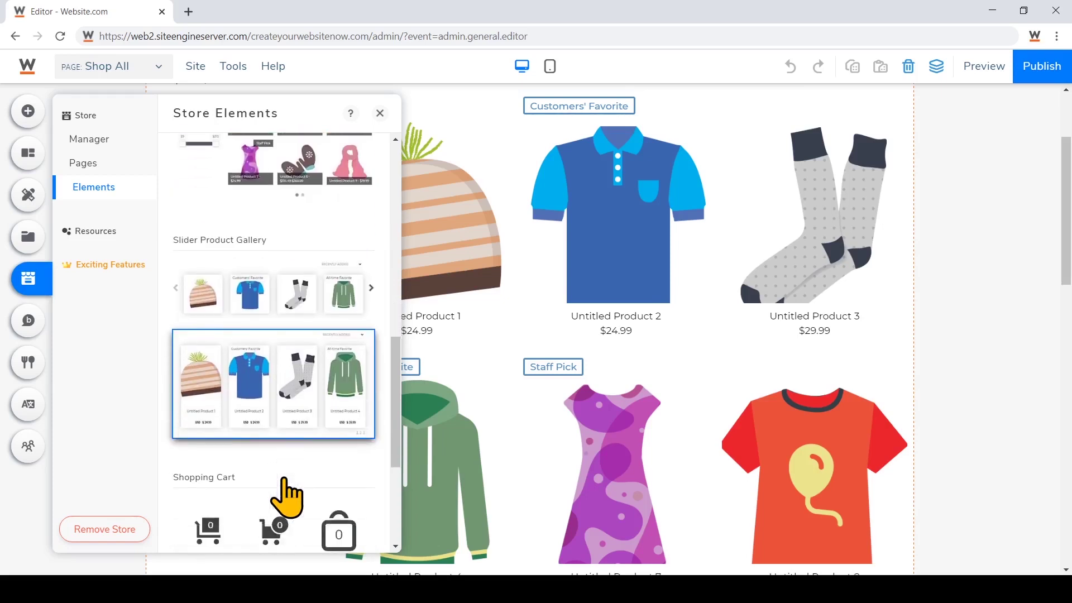
pyautogui.scroll(-2, 332, 474)
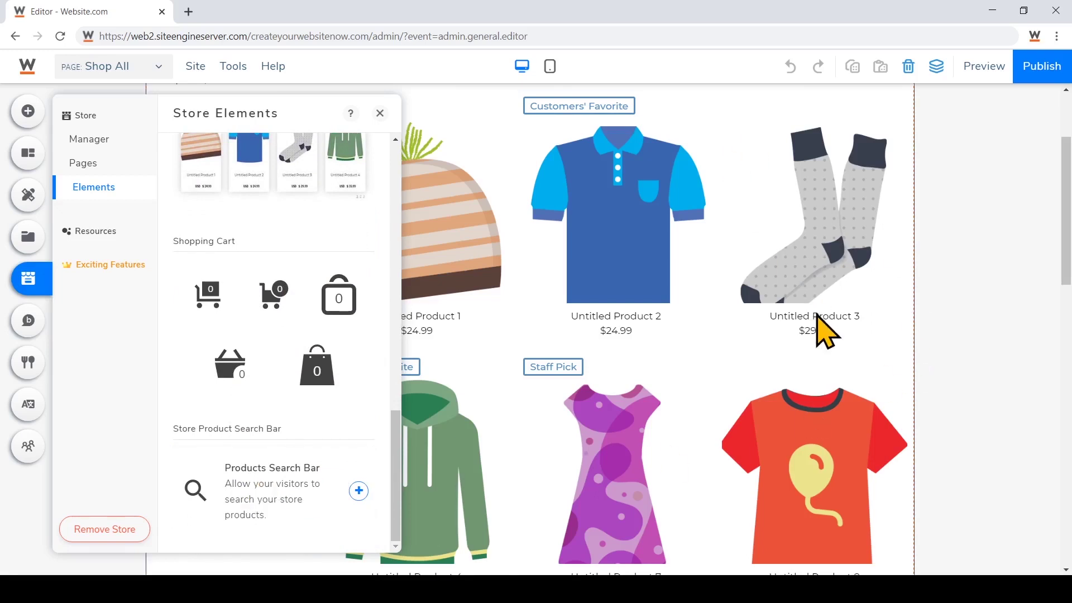
pyautogui.scroll(3, 818, 324)
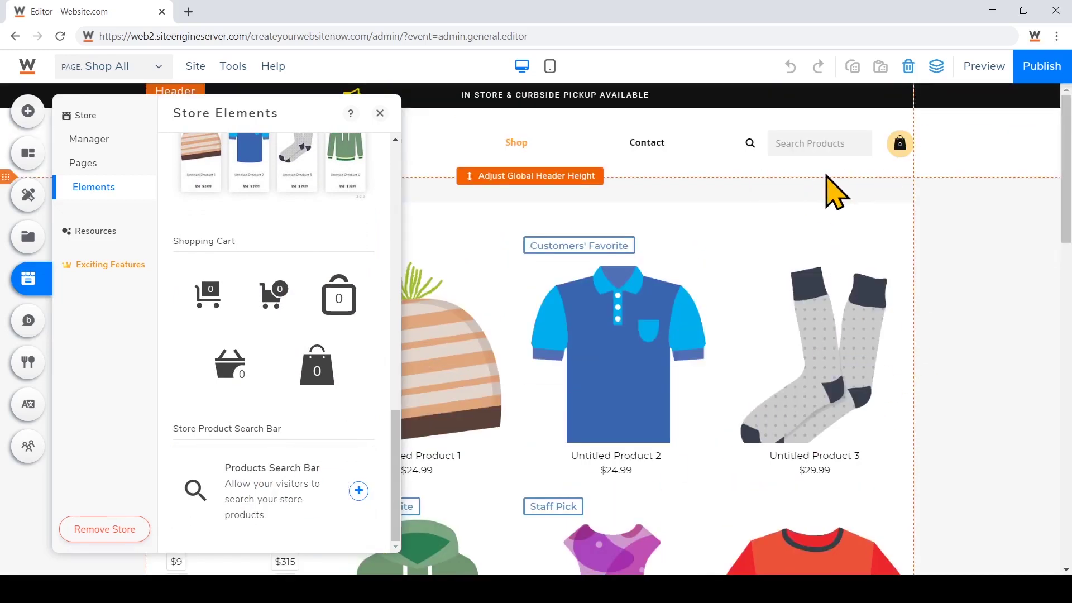
pyautogui.click(380, 113)
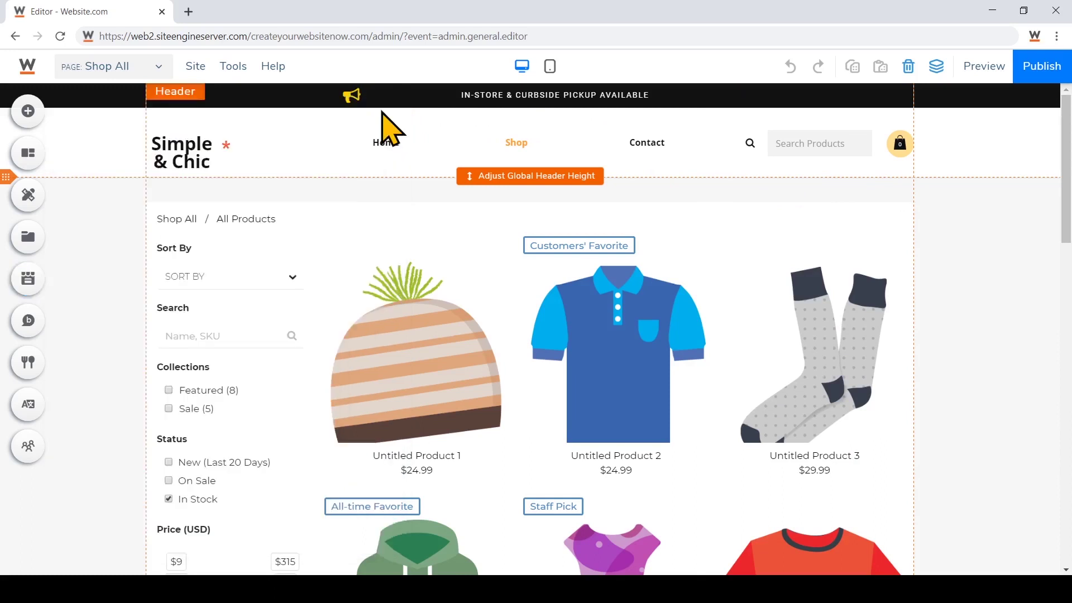
# Step: Switch the editor from Shop All to the Home page and show it in mobile layout
pyautogui.click(134, 67)
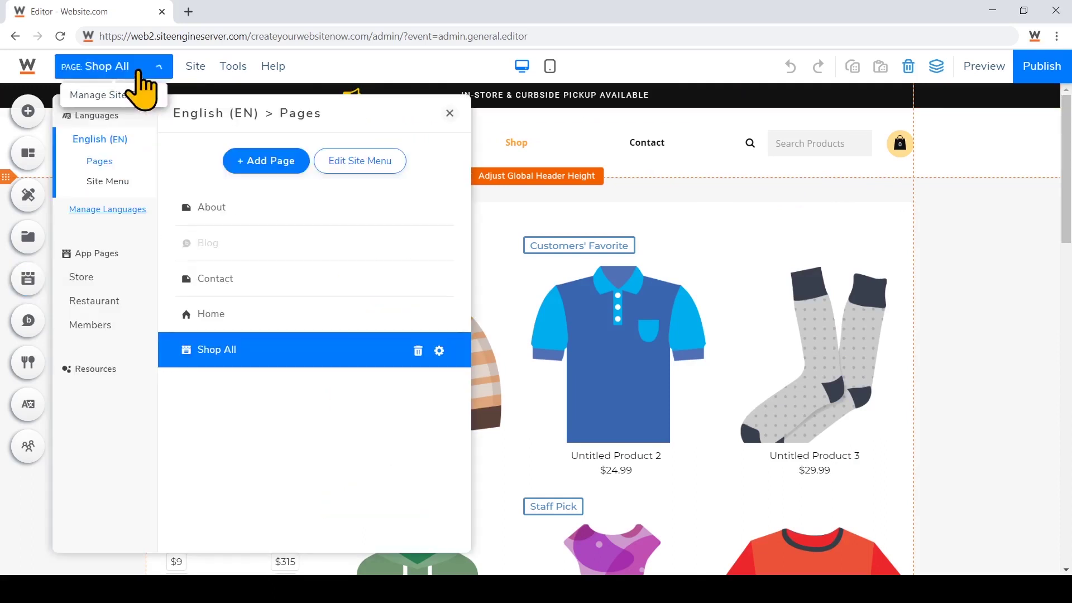
pyautogui.click(316, 321)
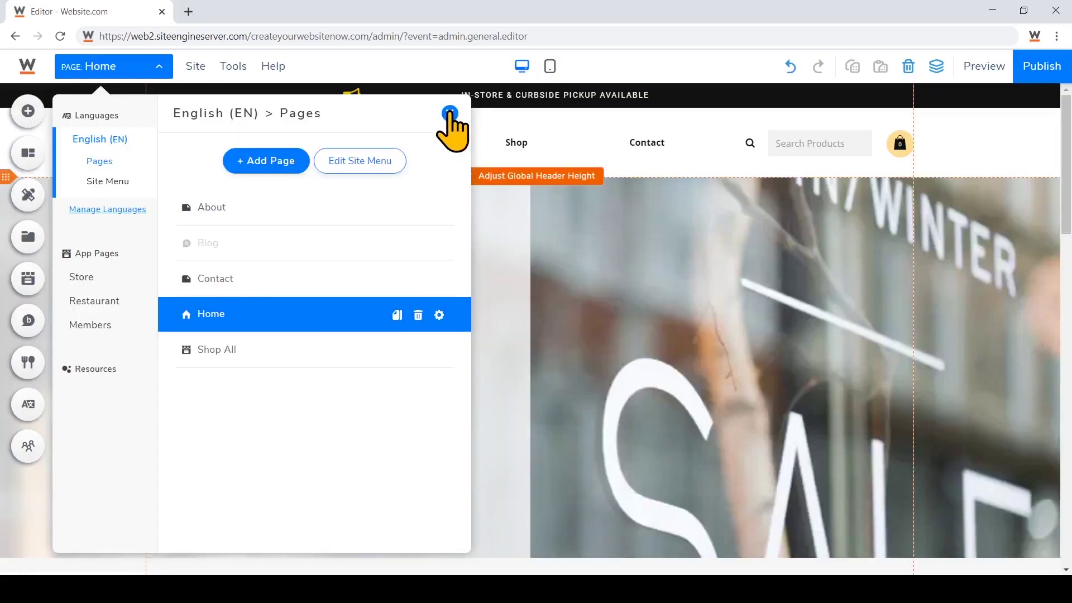
pyautogui.click(449, 113)
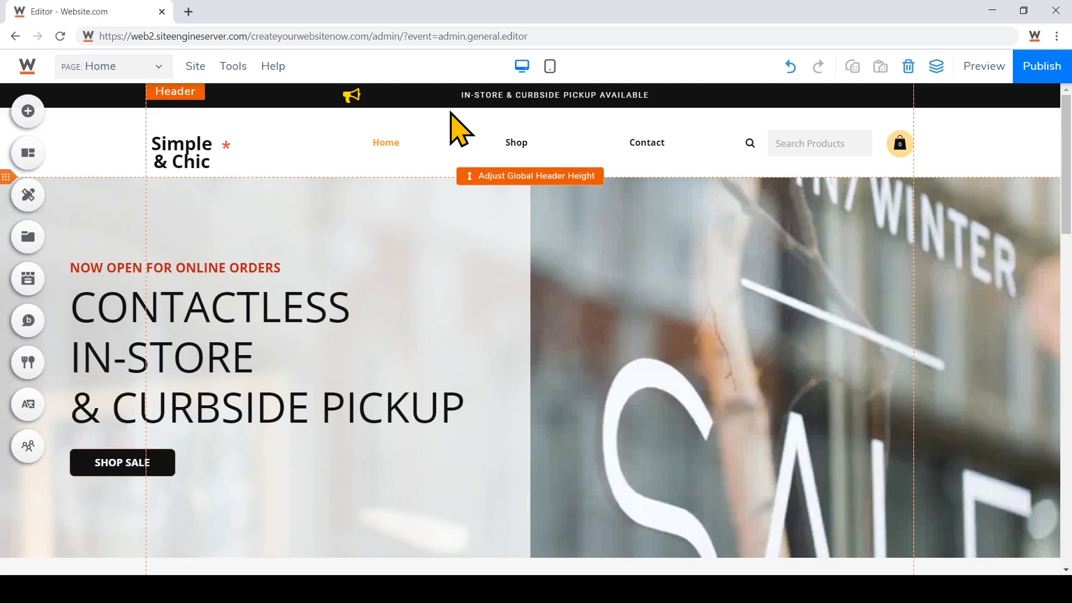
pyautogui.click(550, 66)
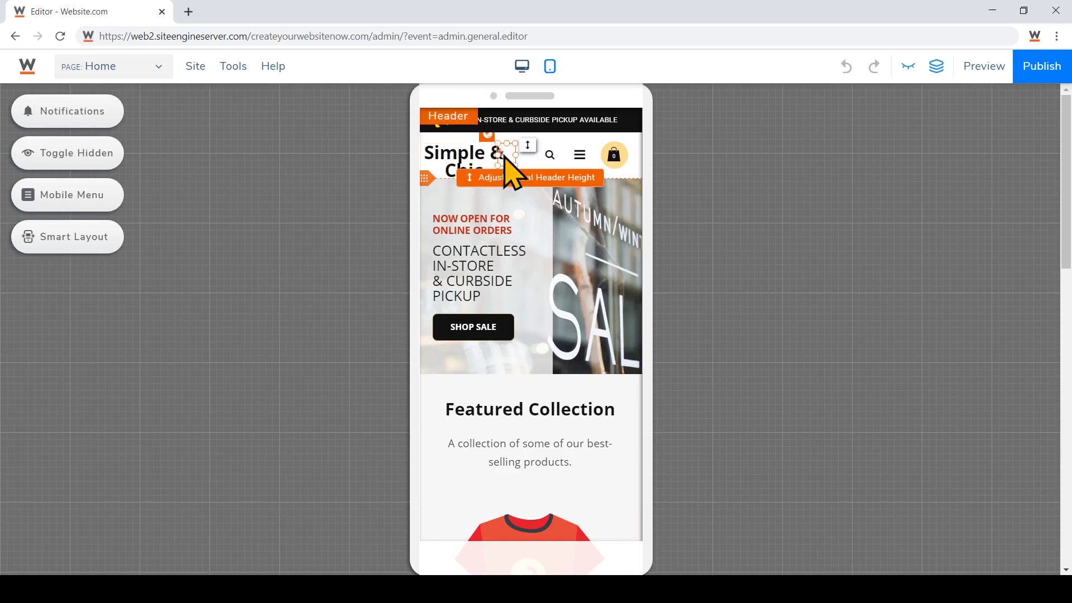
# Step: Drag the red asterisk beside 'Simple &' in the header, then open the pages' Mobile View settings
pyautogui.moveTo(509, 168); pyautogui.dragTo(510, 151)
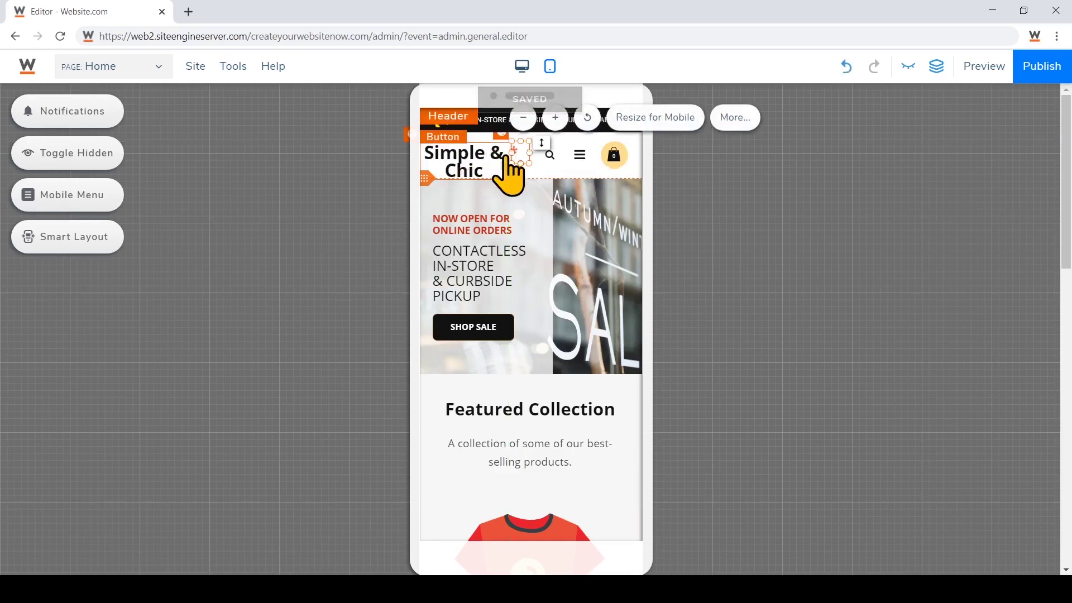
pyautogui.click(371, 243)
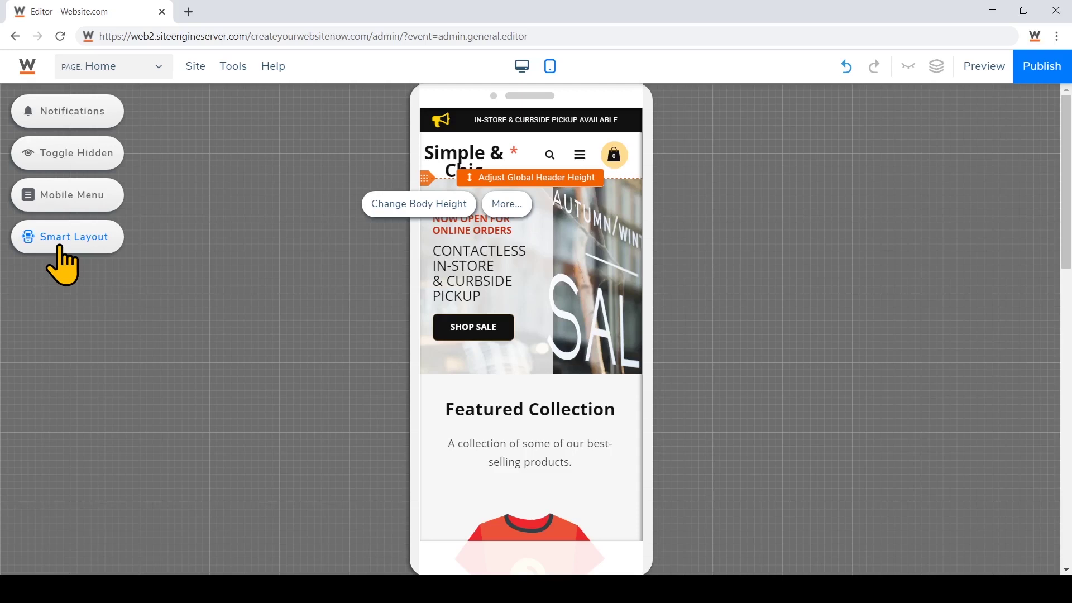
pyautogui.click(146, 69)
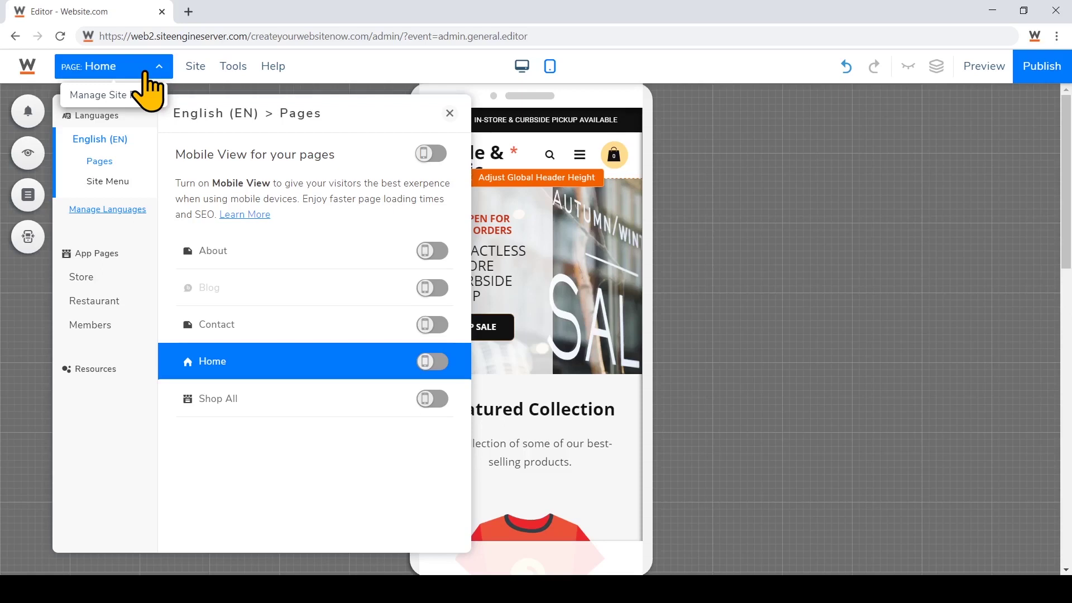
# Step: Turn on the Home page's Mobile View switch and go back to the desktop layout
pyautogui.click(427, 362)
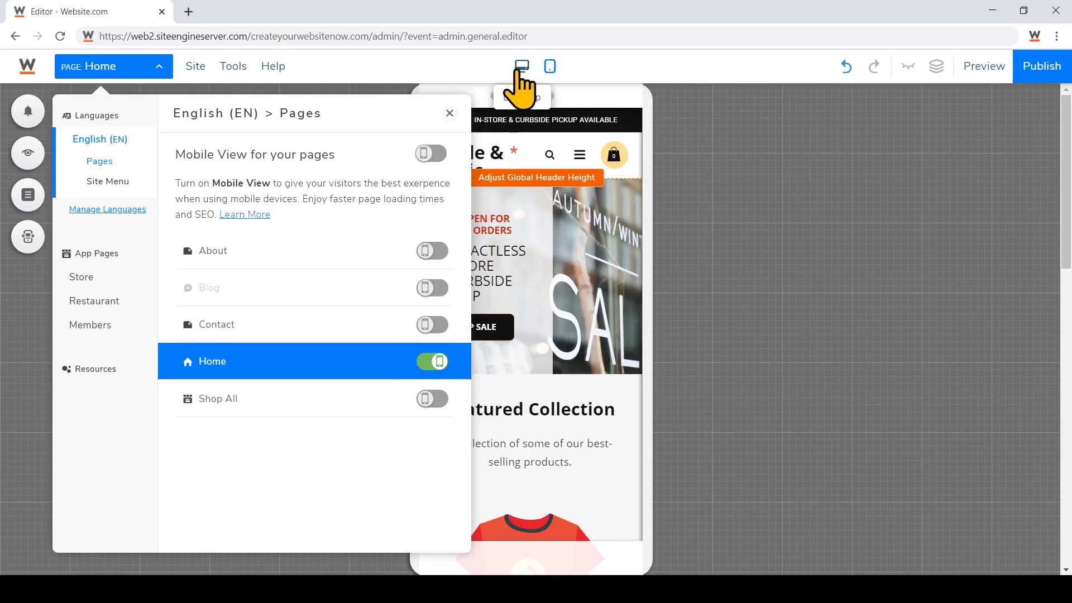
pyautogui.click(521, 67)
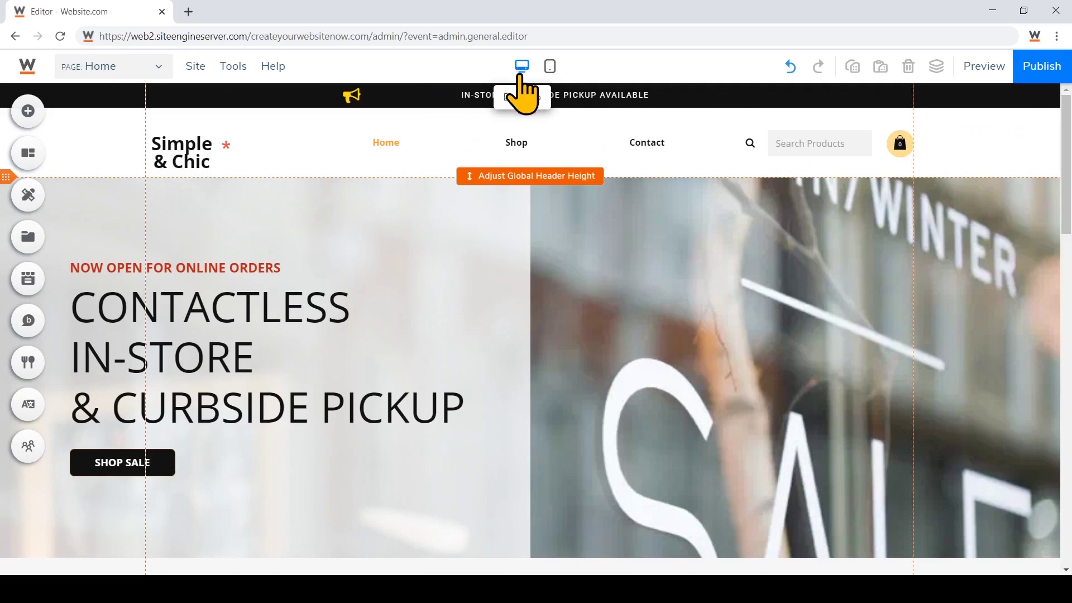
pyautogui.click(983, 78)
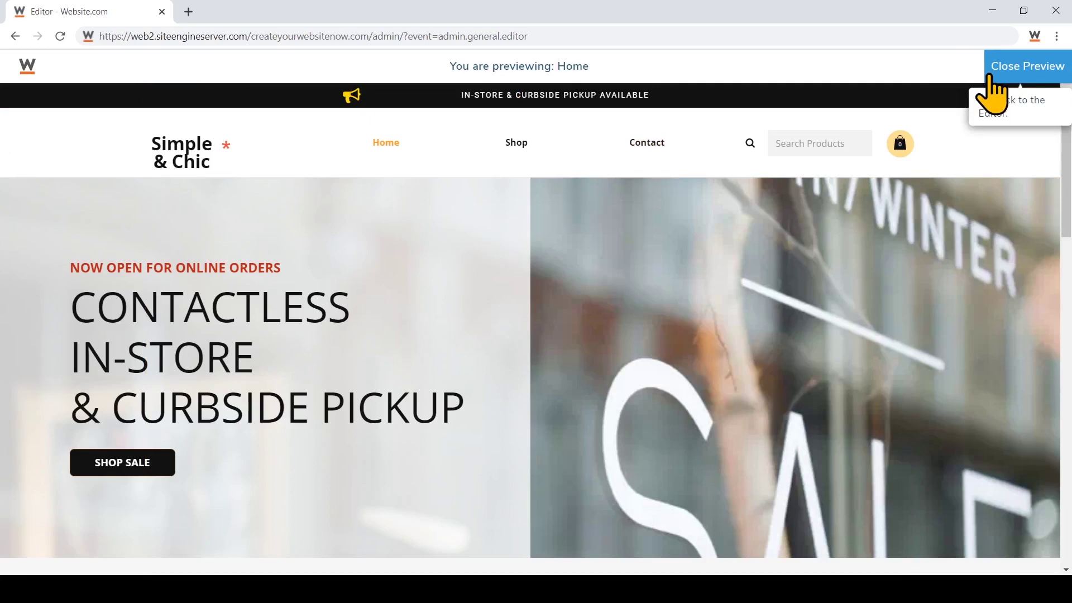
pyautogui.click(990, 78)
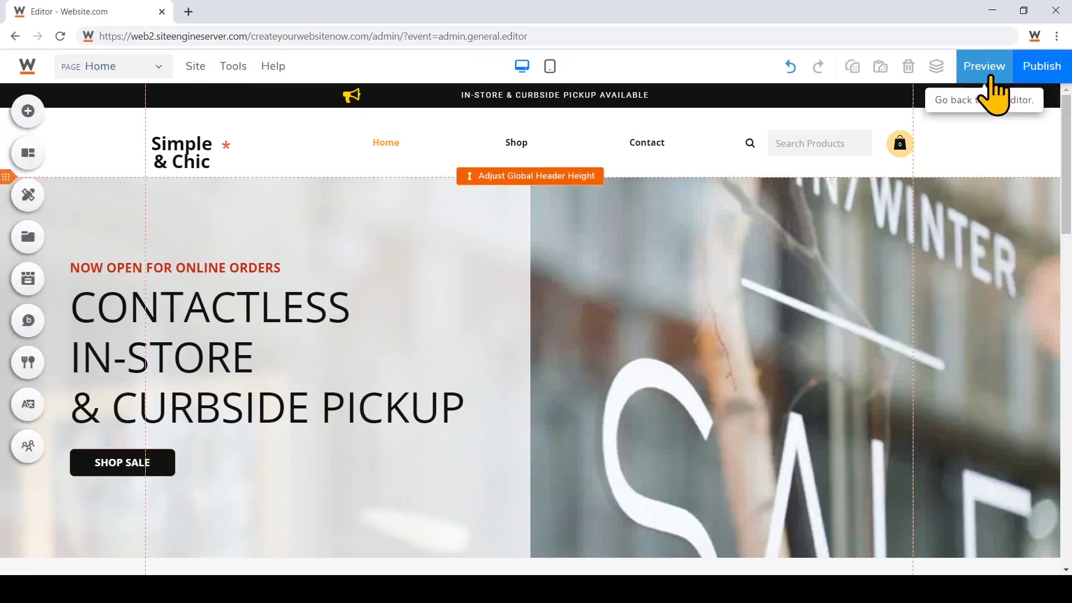
pyautogui.click(1042, 73)
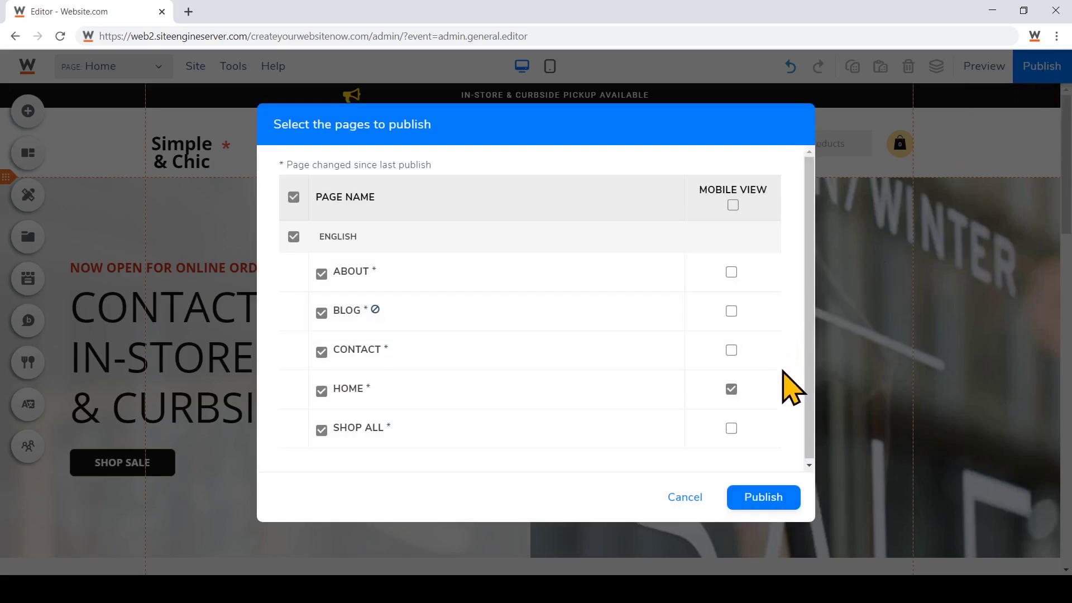
# Step: Tick Mobile View for the Contact, Blog, About and Shop All pages in the publish dialog
pyautogui.click(731, 350)
pyautogui.click(731, 311)
pyautogui.click(731, 273)
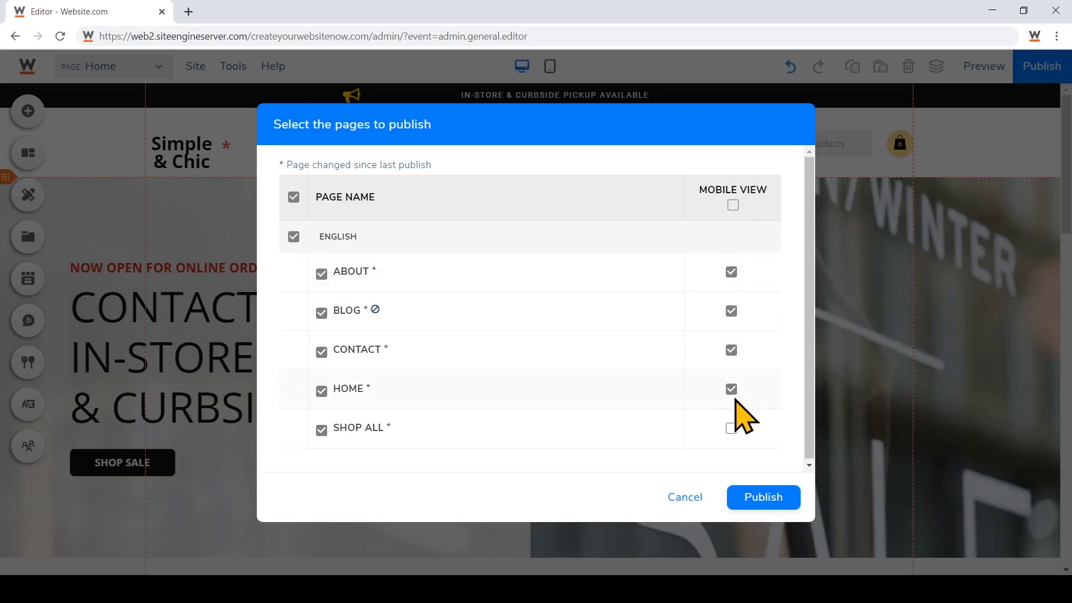
pyautogui.click(732, 429)
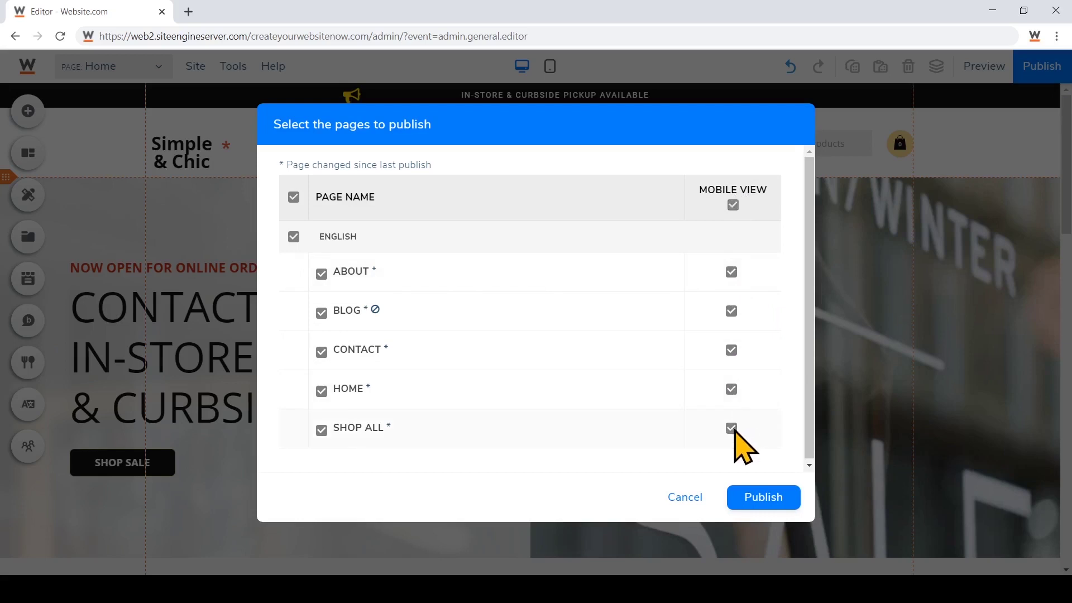